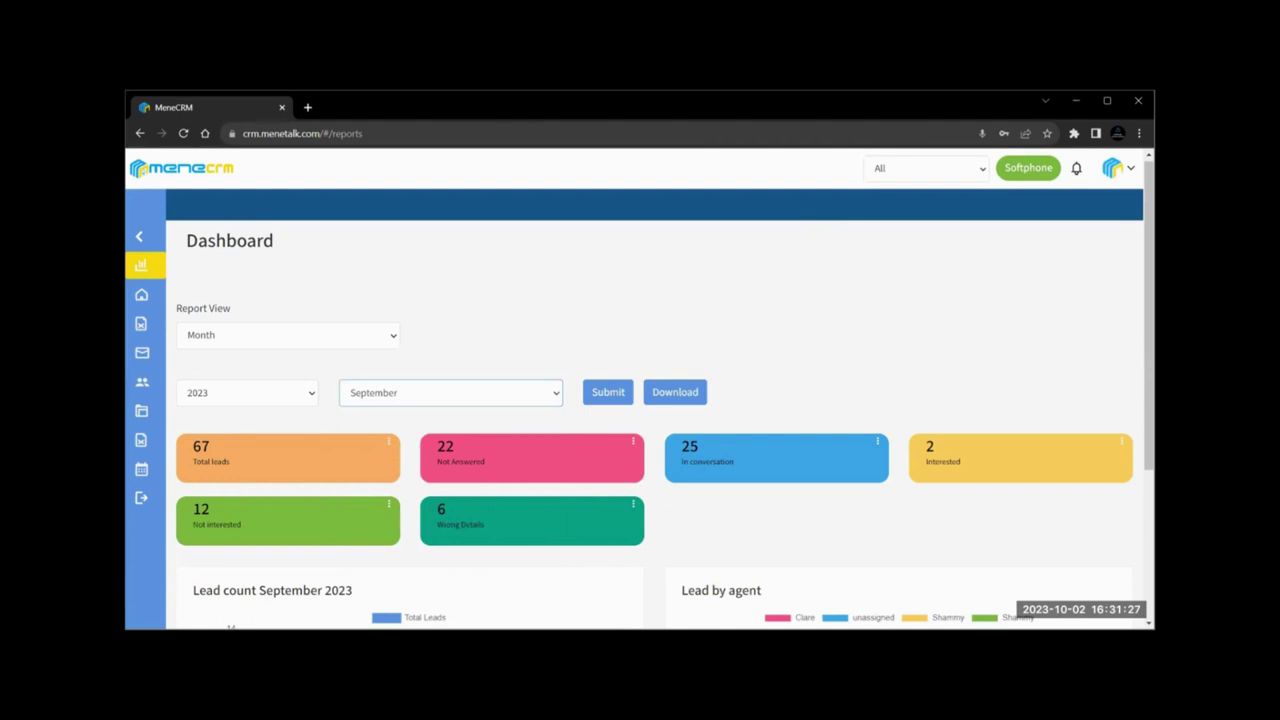
Examine the September 2023 lead charts, the leads by agent and the agents available for filtering the dashboard
{"action": "scroll", "coordinate": [1137, 250], "scroll_direction": "down", "scroll_amount": 3}
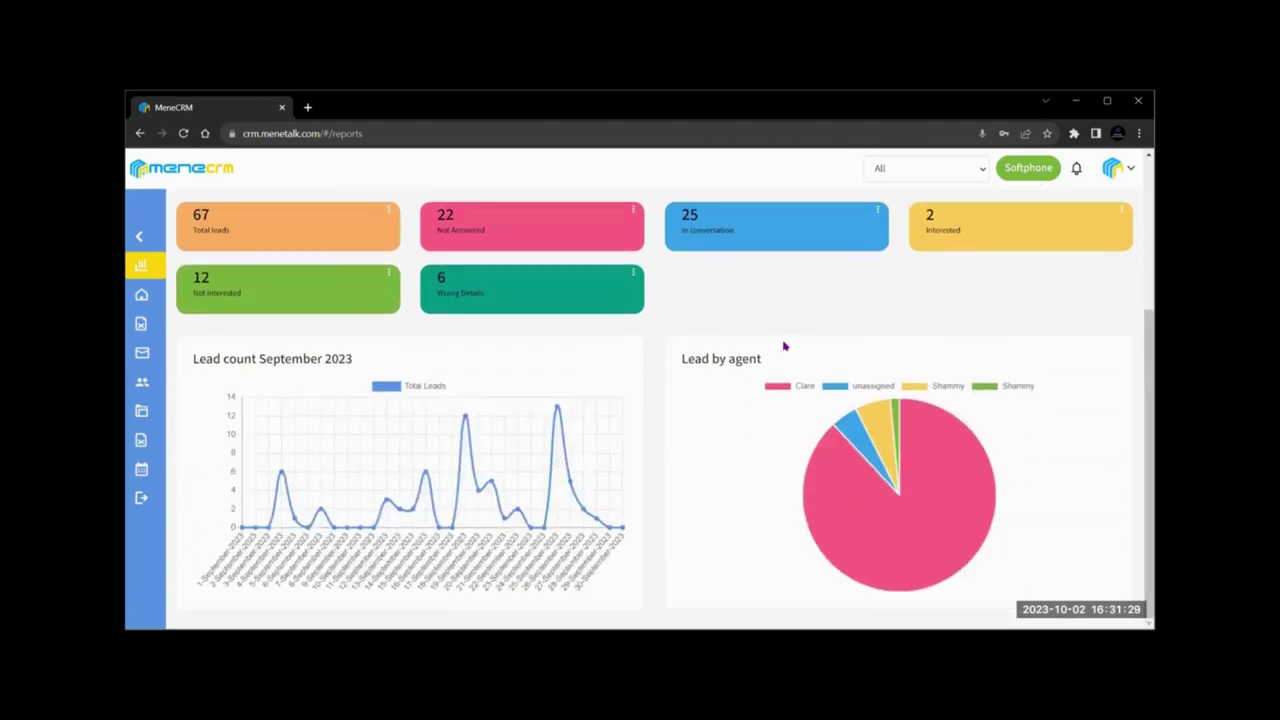
{"action": "left_click_drag", "start_coordinate": [680, 358], "coordinate": [780, 371]}
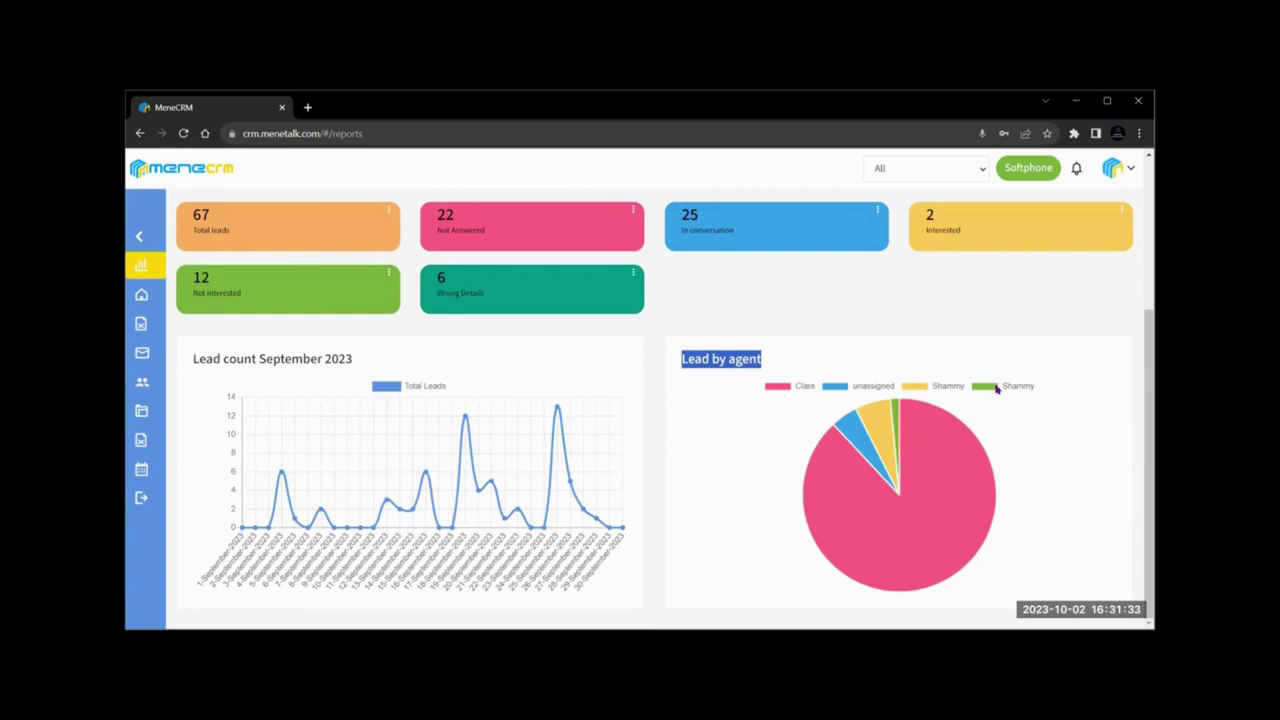
{"action": "mouse_move", "coordinate": [864, 480]}
{"action": "left_click_drag", "start_coordinate": [1139, 507], "coordinate": [1139, 346]}
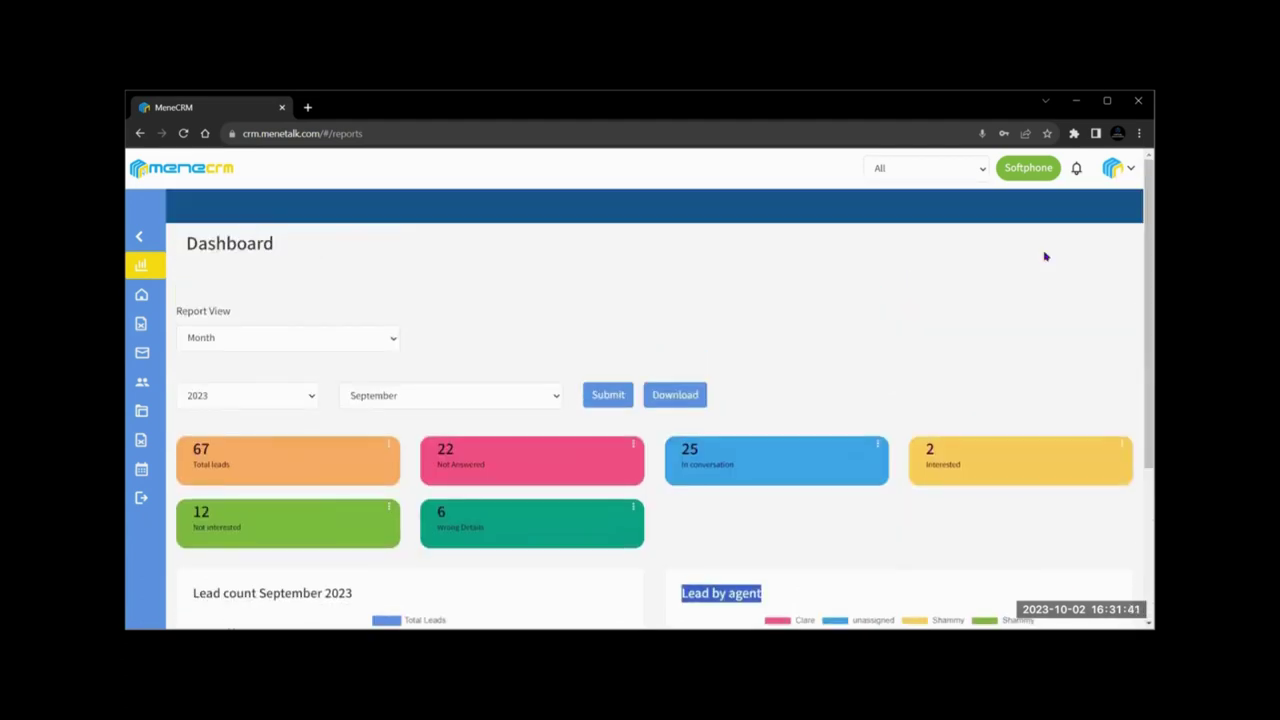
{"action": "left_click", "coordinate": [978, 171]}
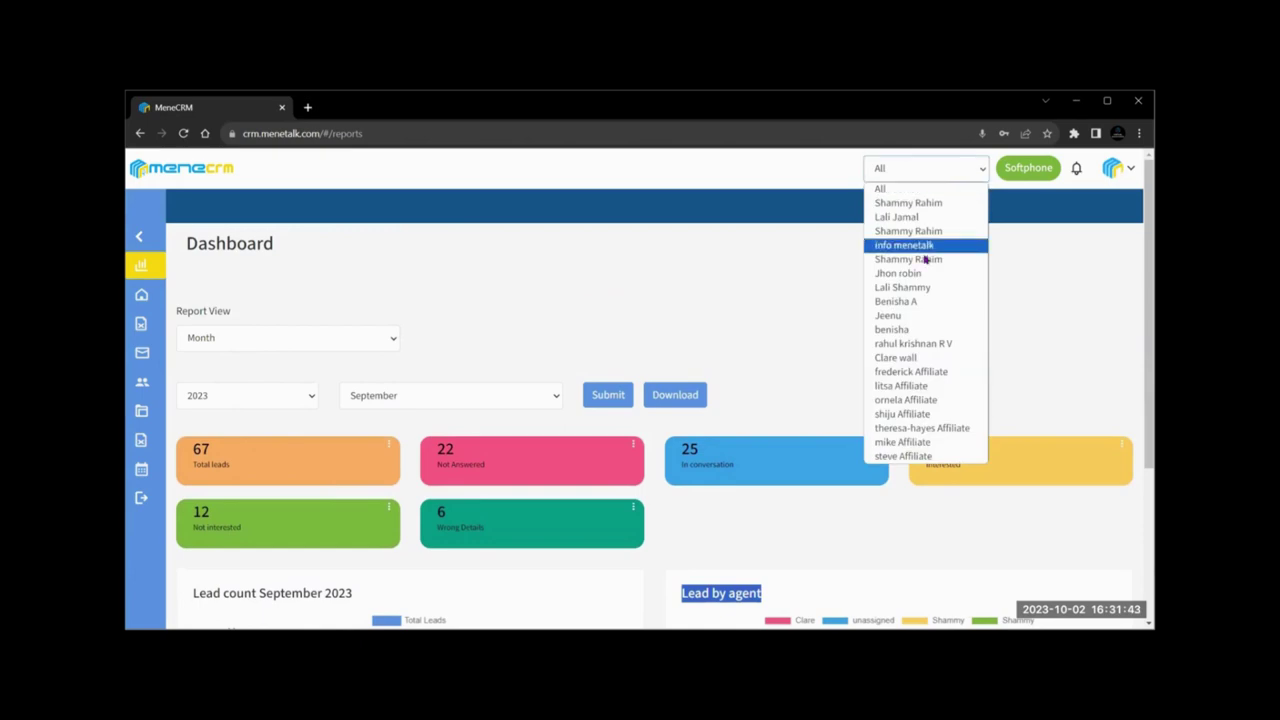
{"action": "left_click", "coordinate": [700, 325]}
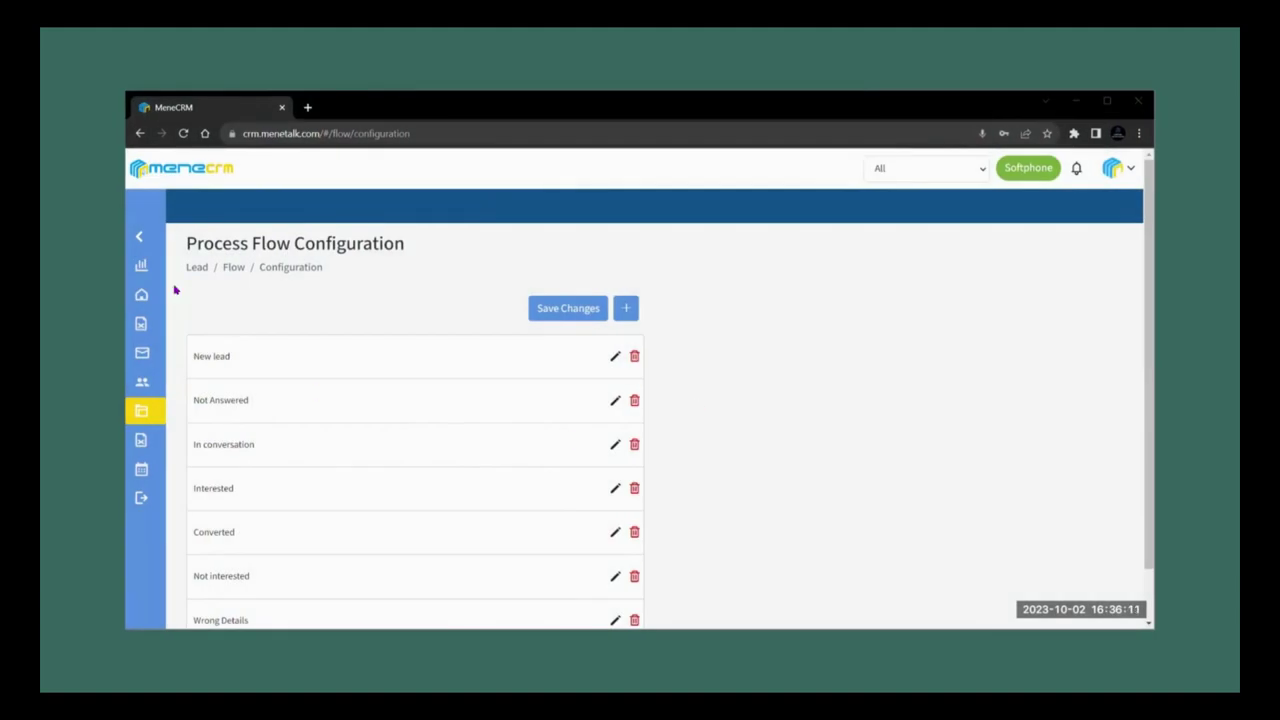
Add a process flow status named "parts of the process from lead to sale and beyond" and delete it again
{"action": "left_click_drag", "start_coordinate": [178, 243], "coordinate": [437, 246]}
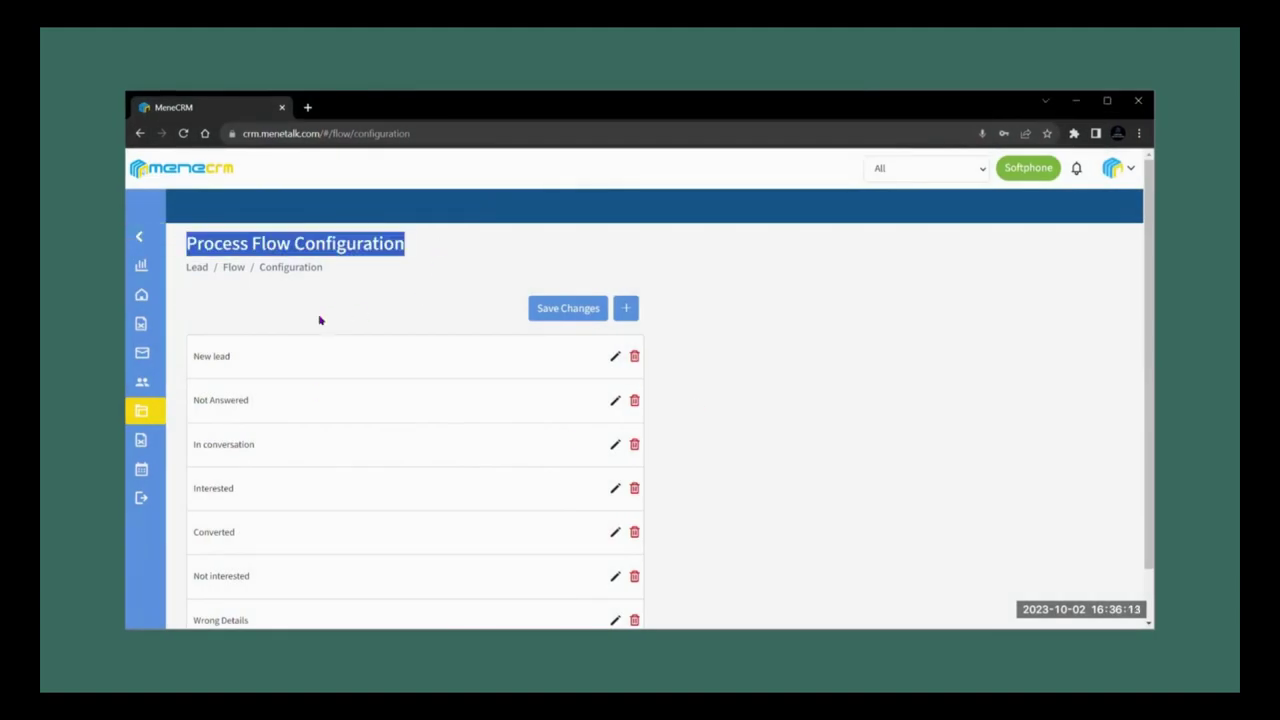
{"action": "left_click", "coordinate": [224, 315]}
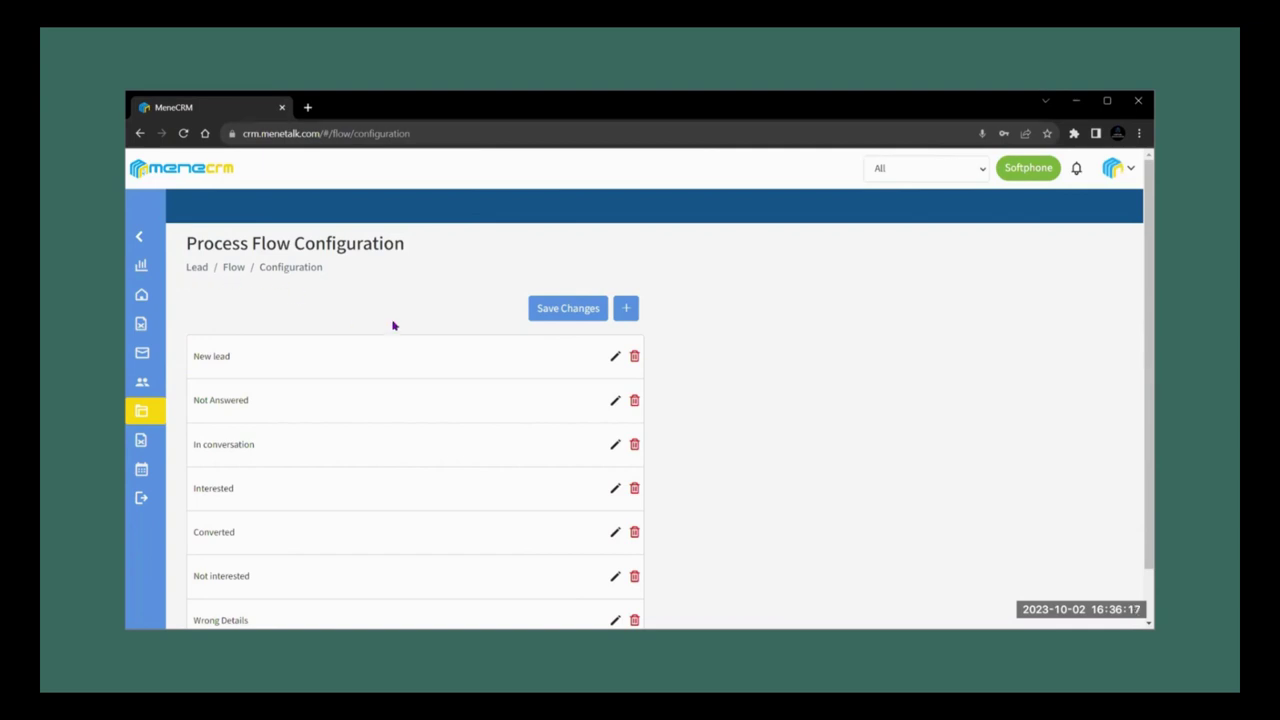
{"action": "left_click", "coordinate": [620, 312]}
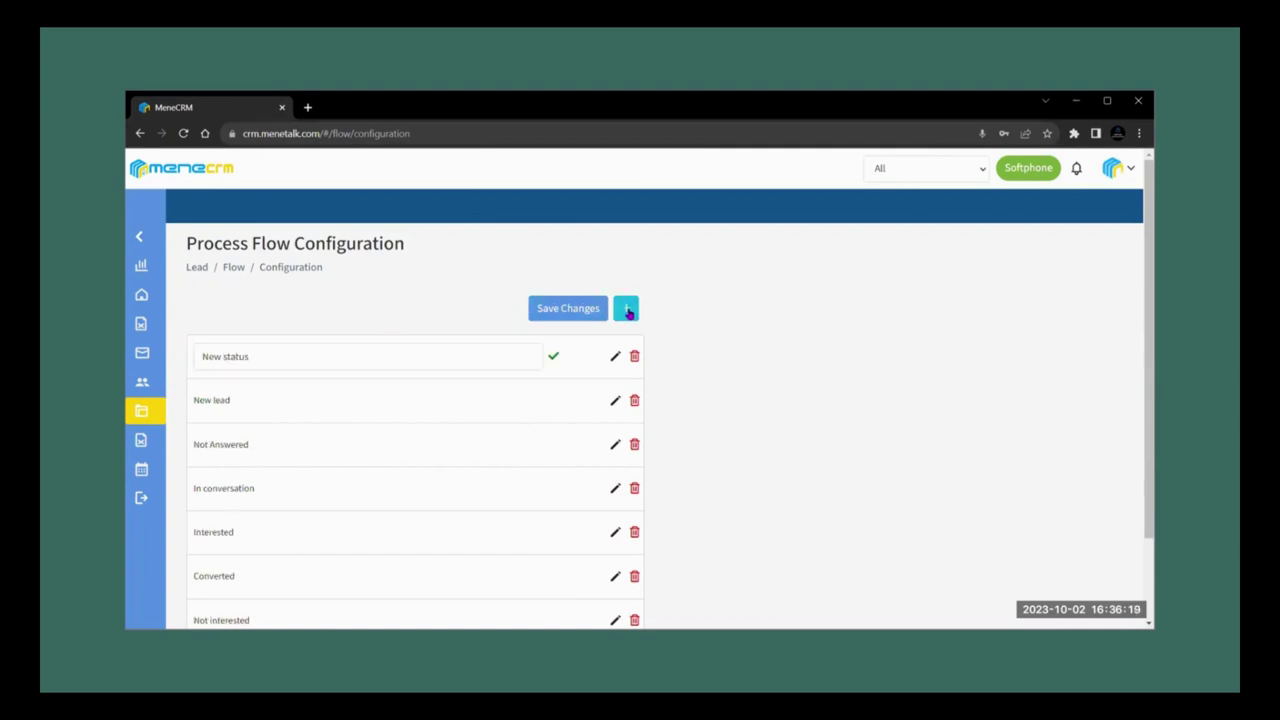
{"action": "left_click", "coordinate": [404, 356]}
{"action": "key", "text": "BackSpace"}
{"action": "key", "text": "BackSpace"}
{"action": "key", "text": "BackSpace"}
{"action": "key", "text": "BackSpace"}
{"action": "key", "text": "BackSpace"}
{"action": "key", "text": "BackSpace"}
{"action": "key", "text": "BackSpace"}
{"action": "key", "text": "BackSpace"}
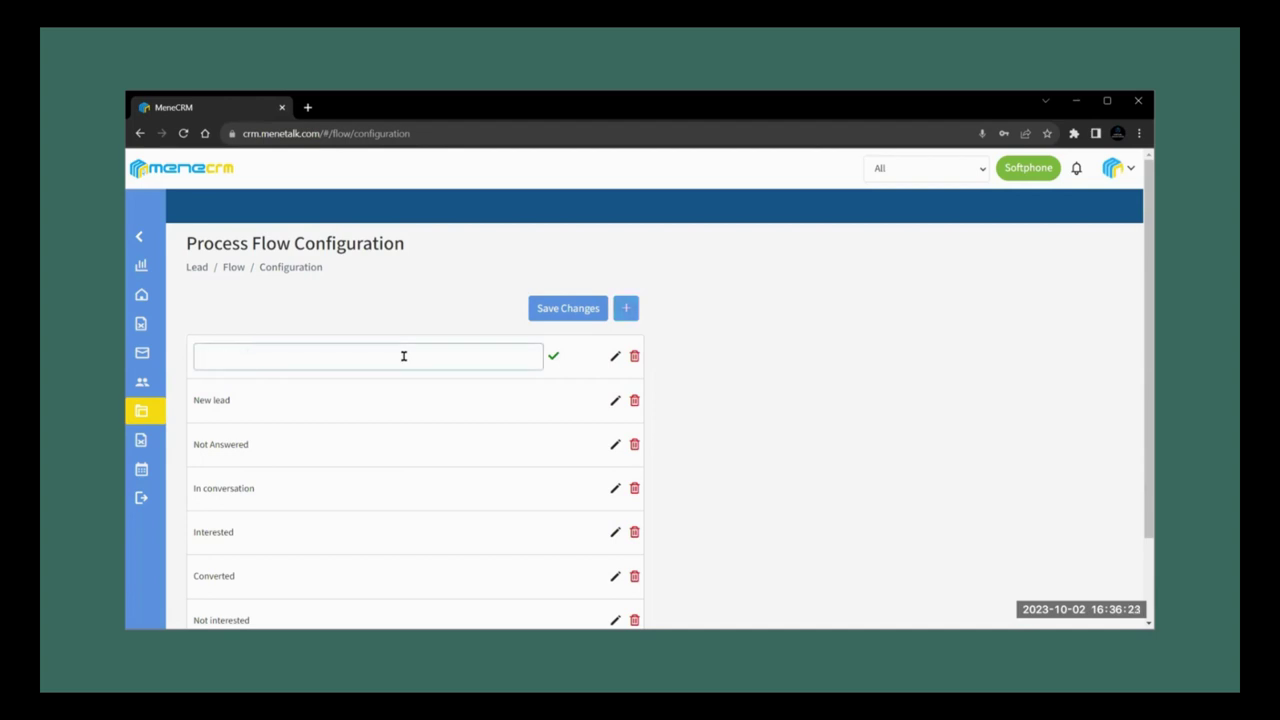
{"action": "type", "text": "parts of the priocess from lead to sale"}
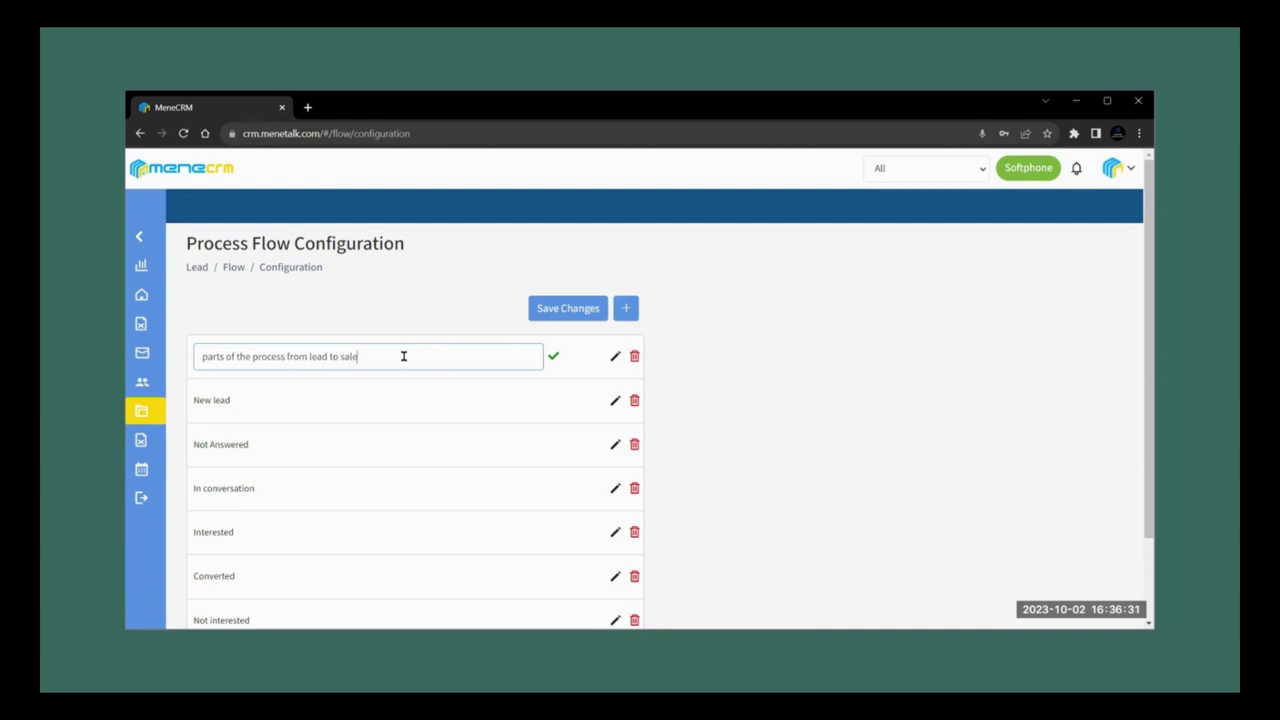
{"action": "type", "text": " and beyond"}
{"action": "left_click", "coordinate": [410, 298]}
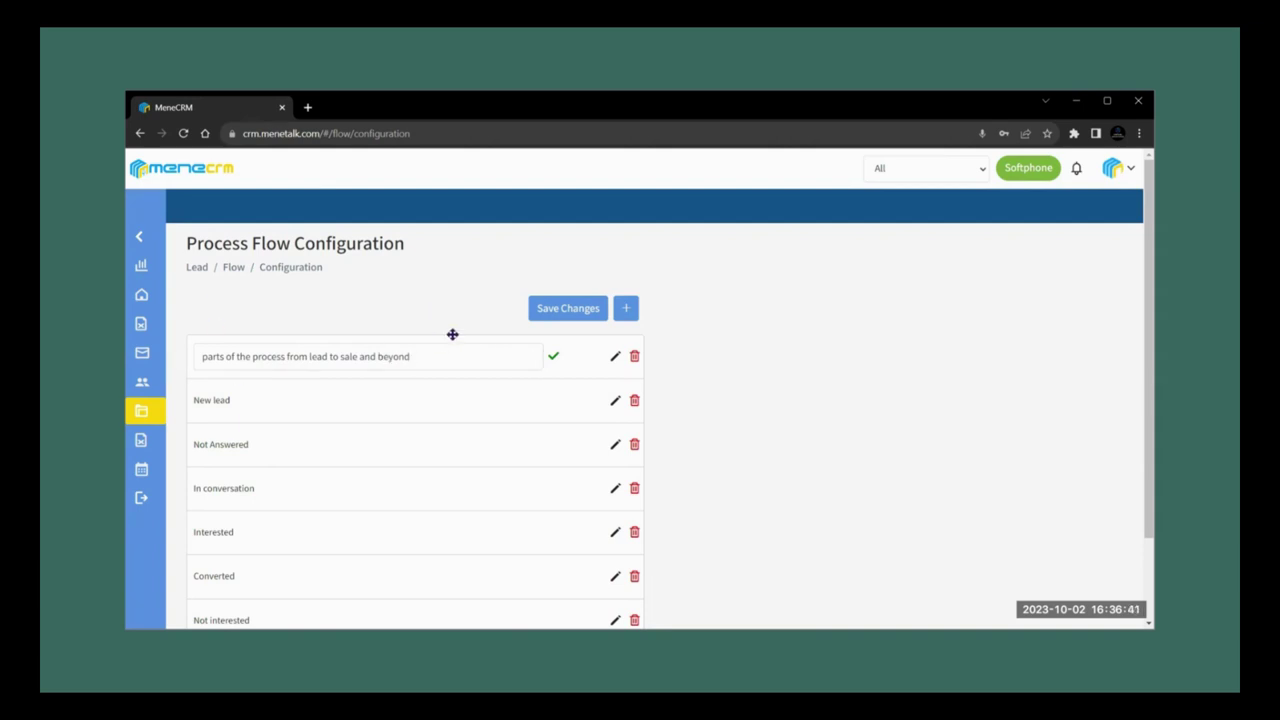
{"action": "left_click", "coordinate": [634, 357]}
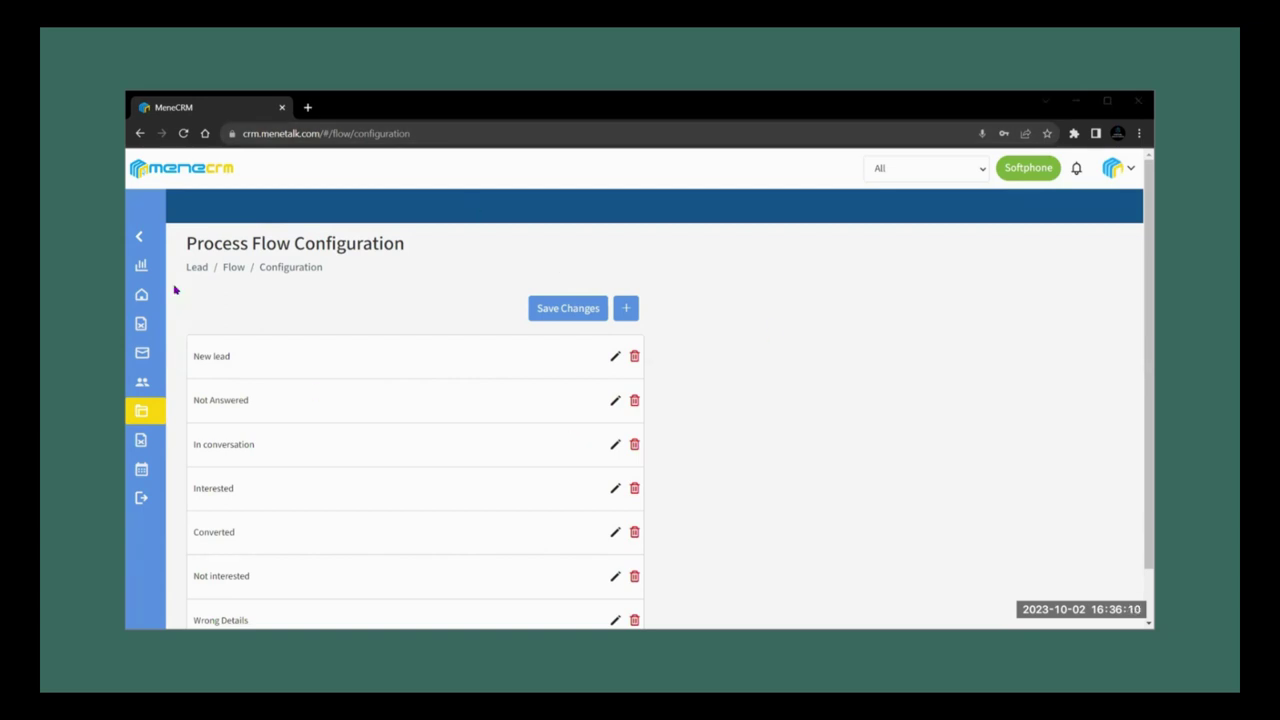
{"action": "left_click_drag", "start_coordinate": [178, 242], "coordinate": [437, 246]}
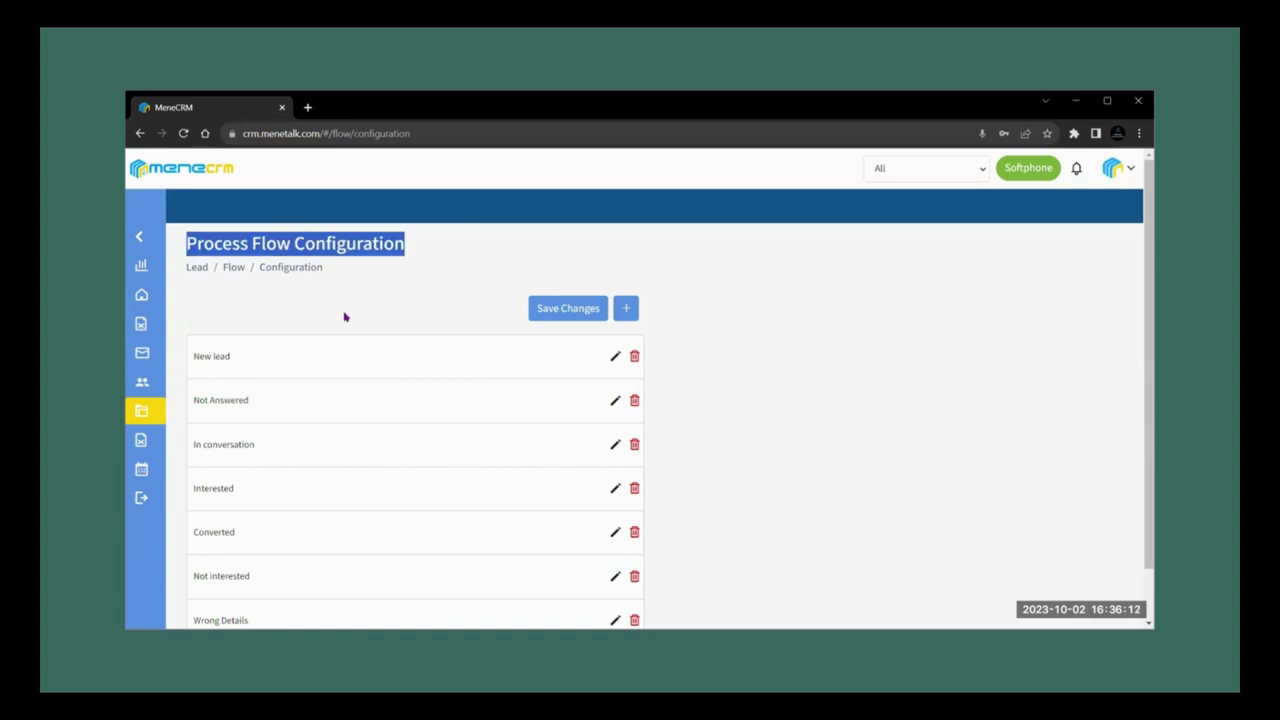
{"action": "left_click", "coordinate": [227, 314]}
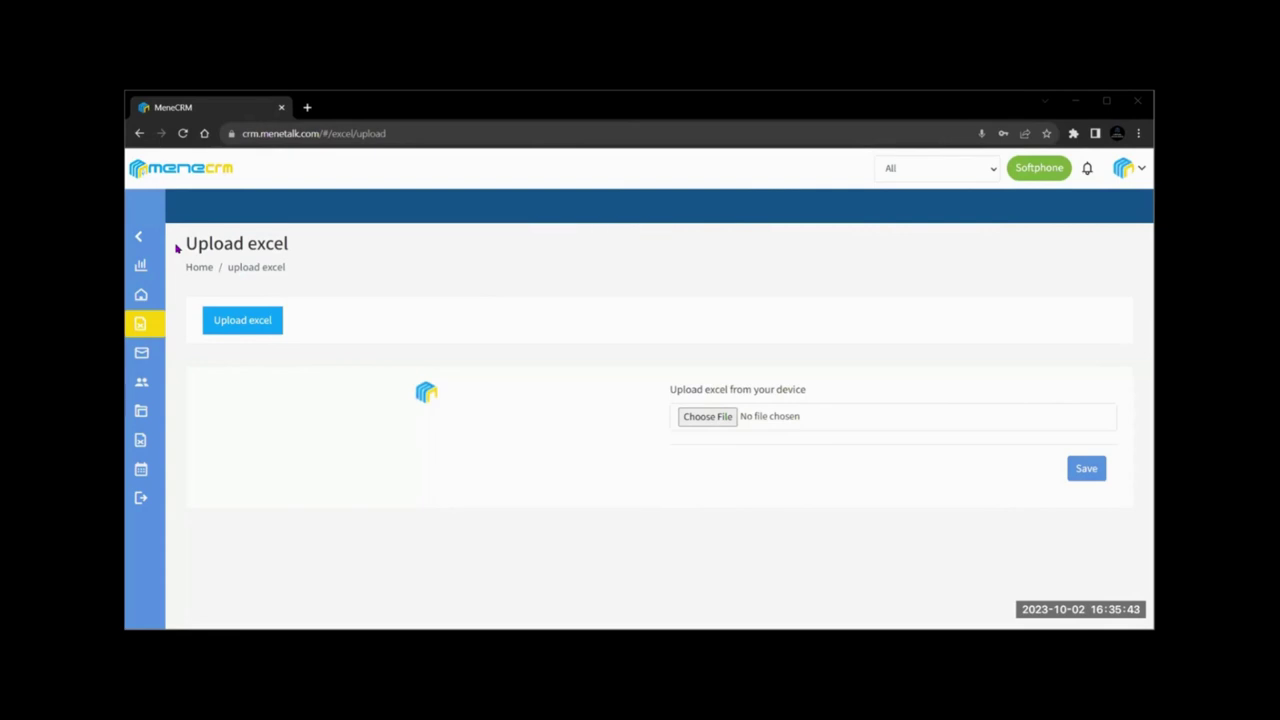
View the device's file selection for the Excel upload and cancel it without choosing a file
{"action": "left_click_drag", "start_coordinate": [176, 248], "coordinate": [309, 254]}
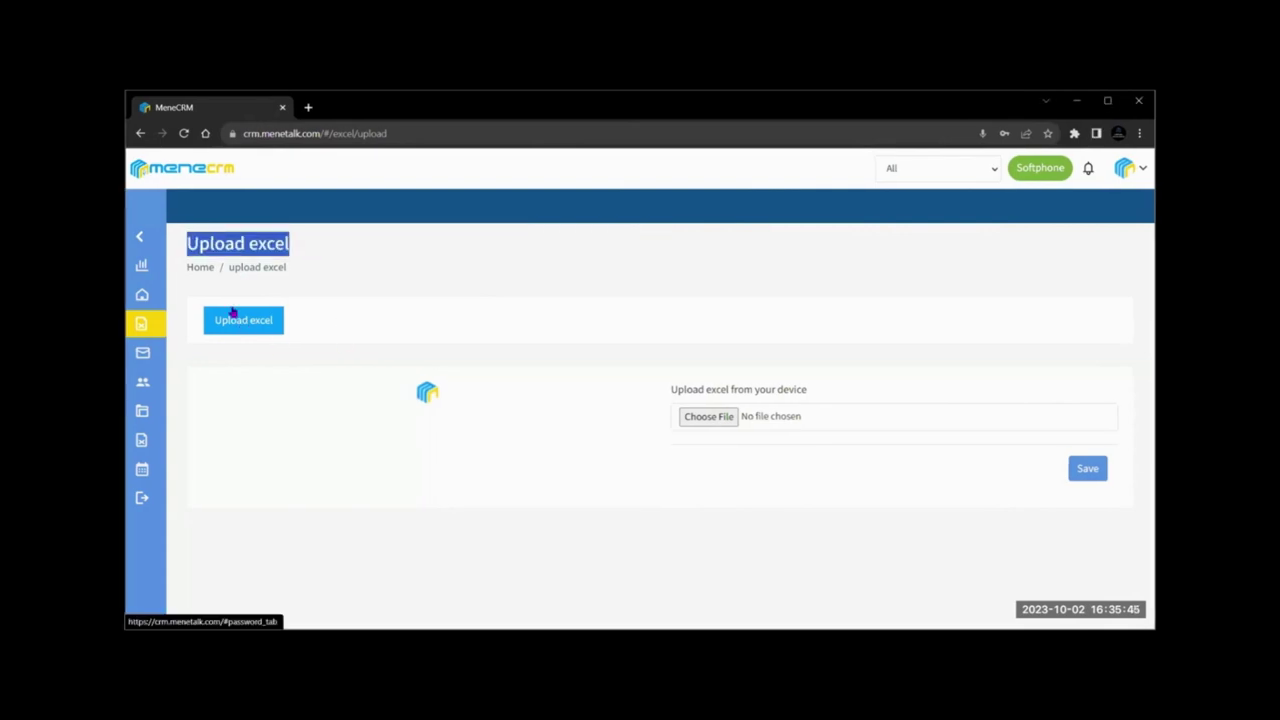
{"action": "left_click", "coordinate": [698, 420]}
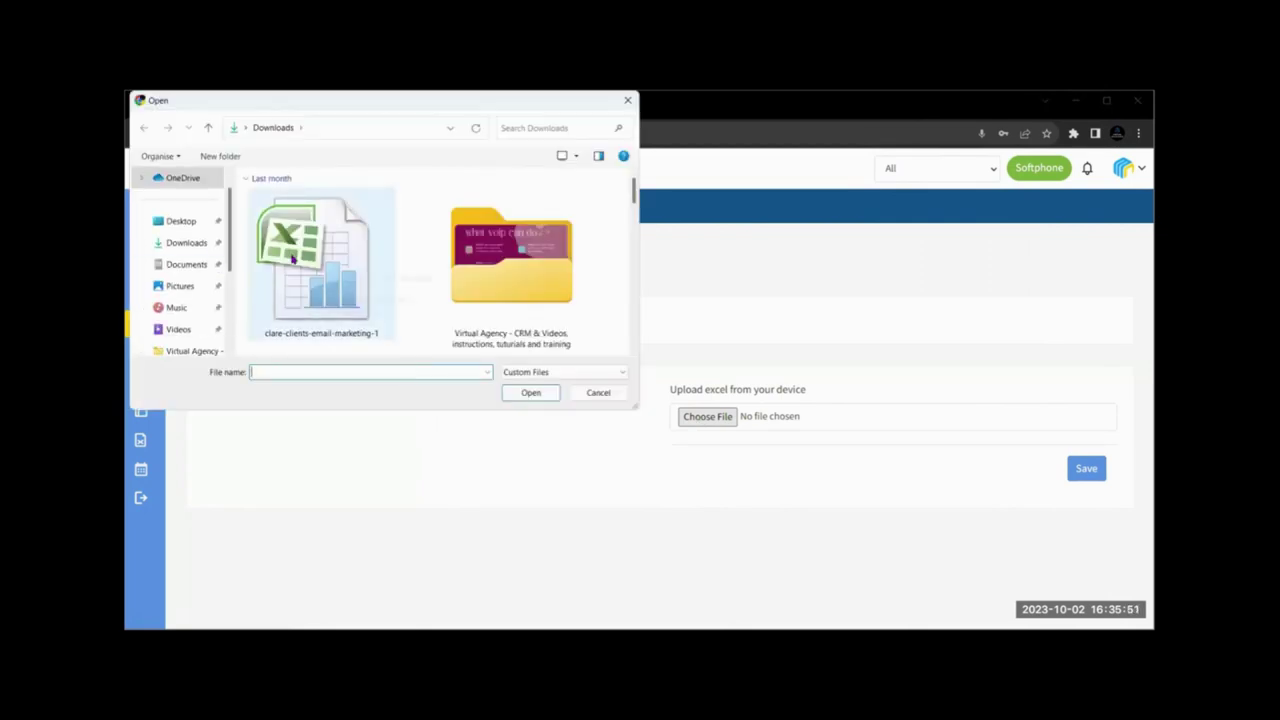
{"action": "left_click", "coordinate": [592, 393]}
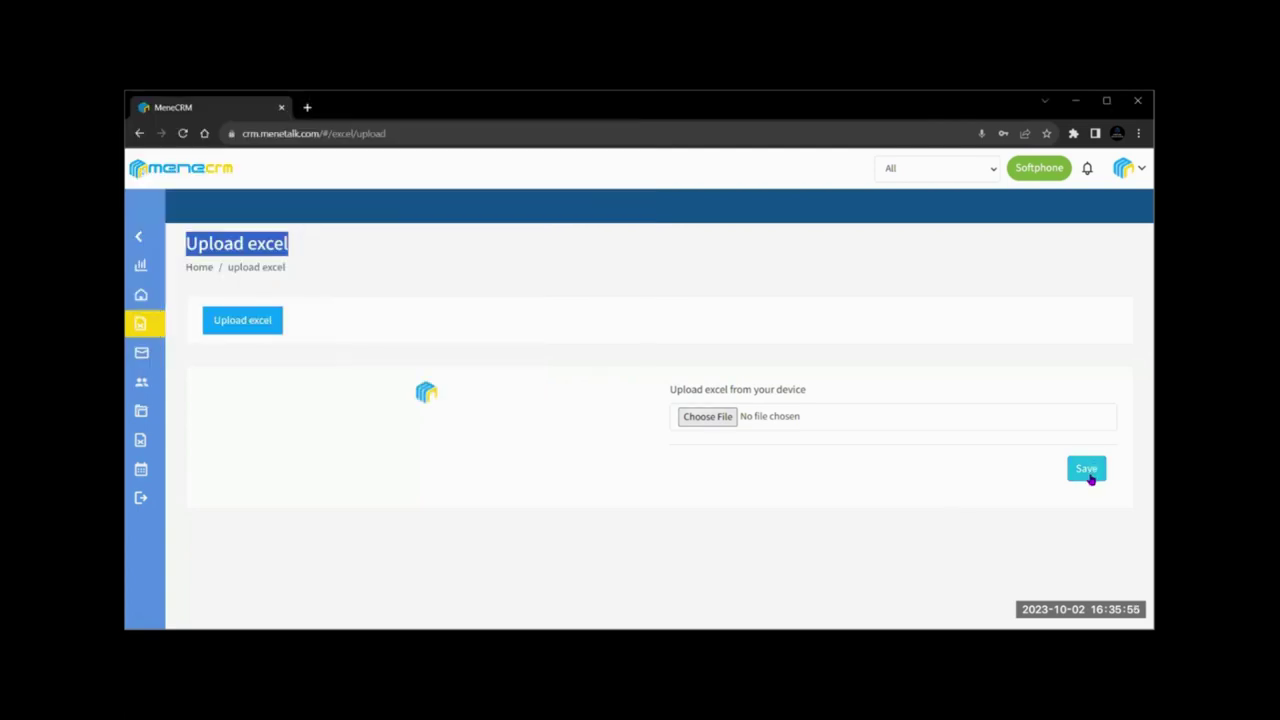
{"action": "left_click", "coordinate": [604, 242]}
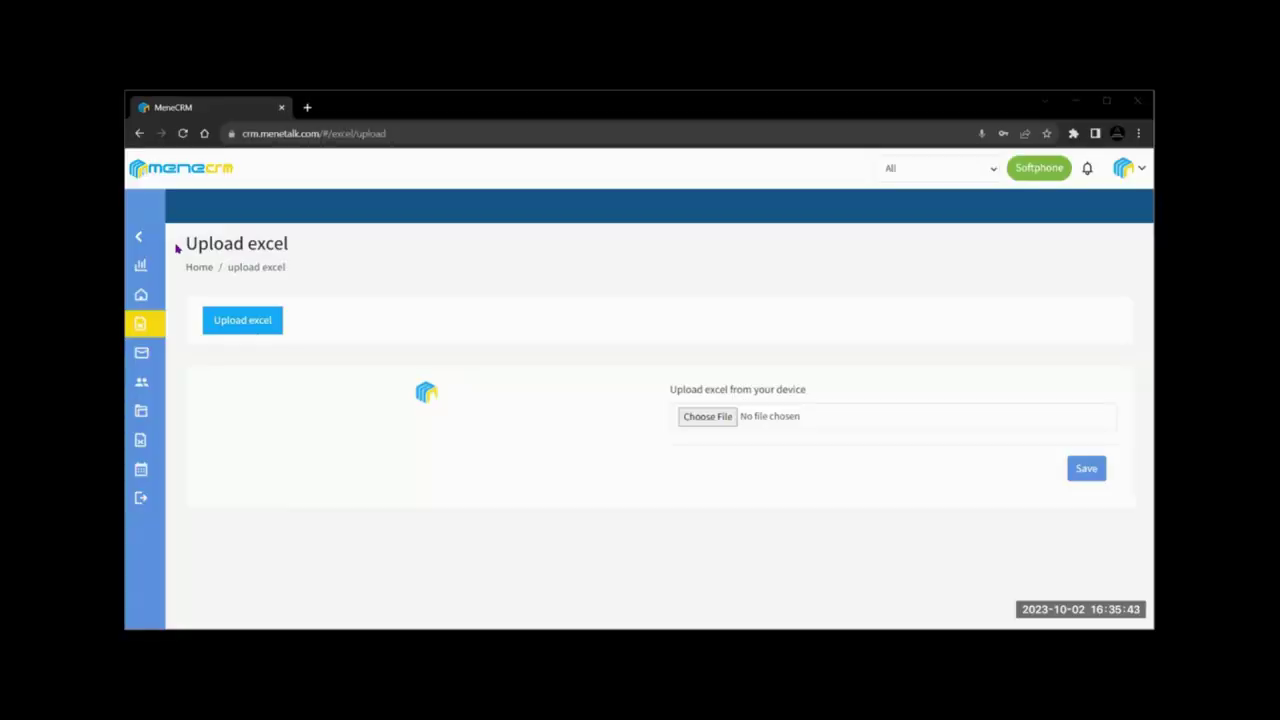
{"action": "left_click_drag", "start_coordinate": [176, 248], "coordinate": [309, 254]}
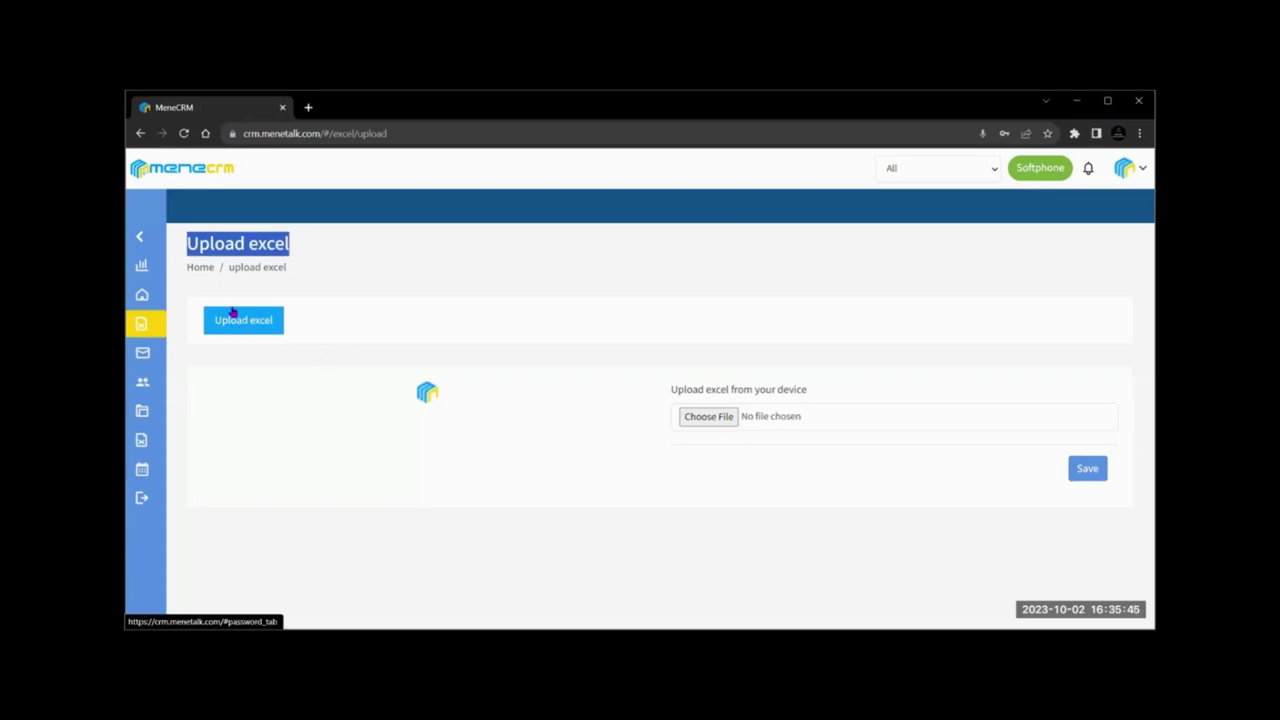
{"action": "left_click", "coordinate": [699, 420]}
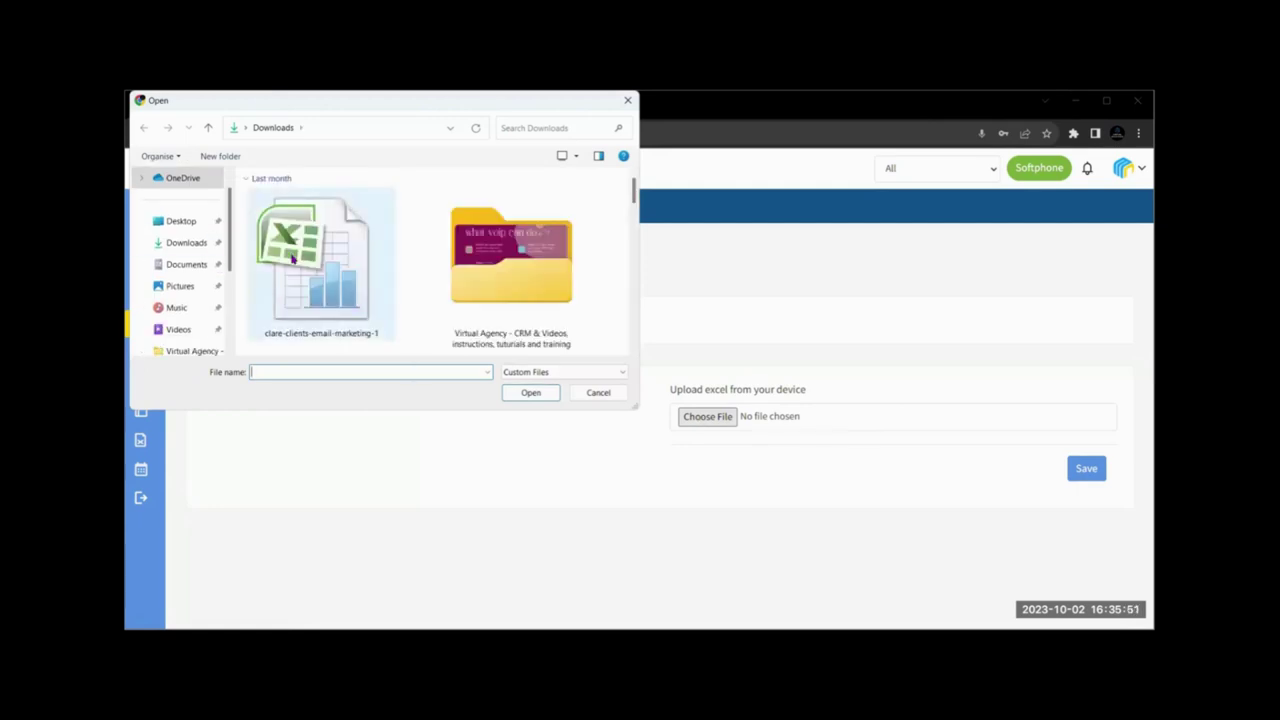
{"action": "left_click", "coordinate": [595, 394]}
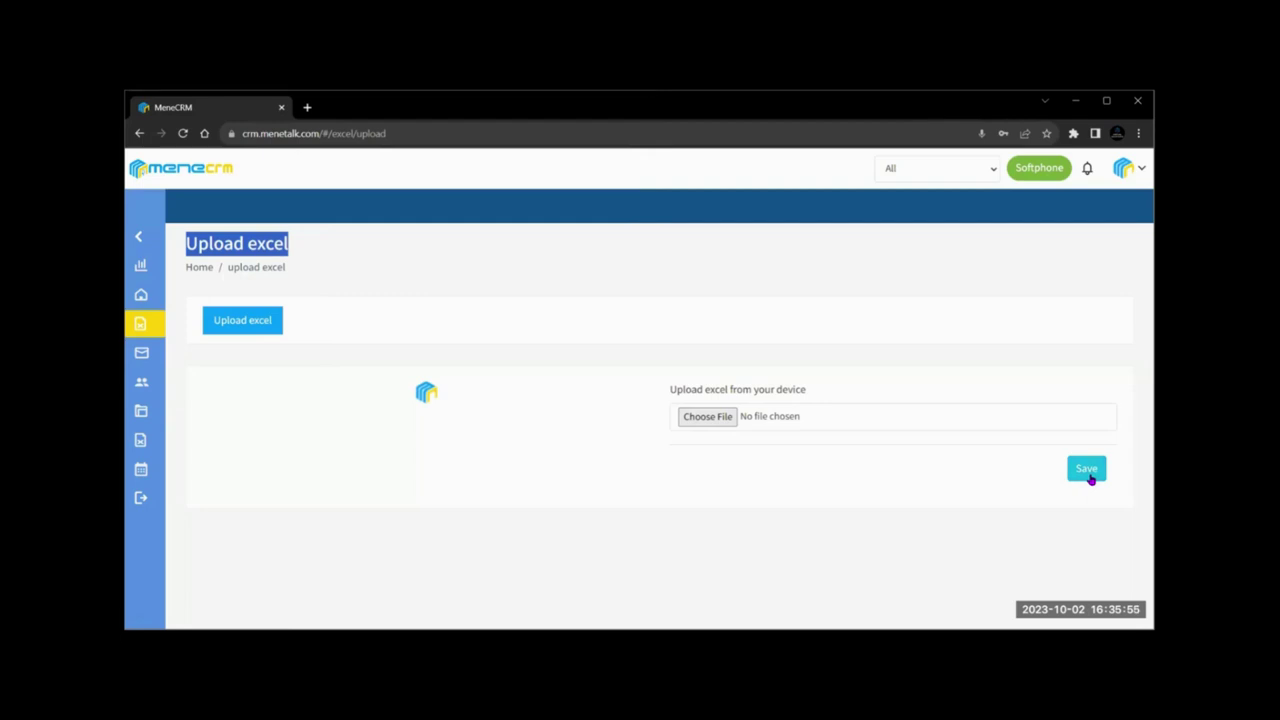
{"action": "left_click", "coordinate": [604, 242]}
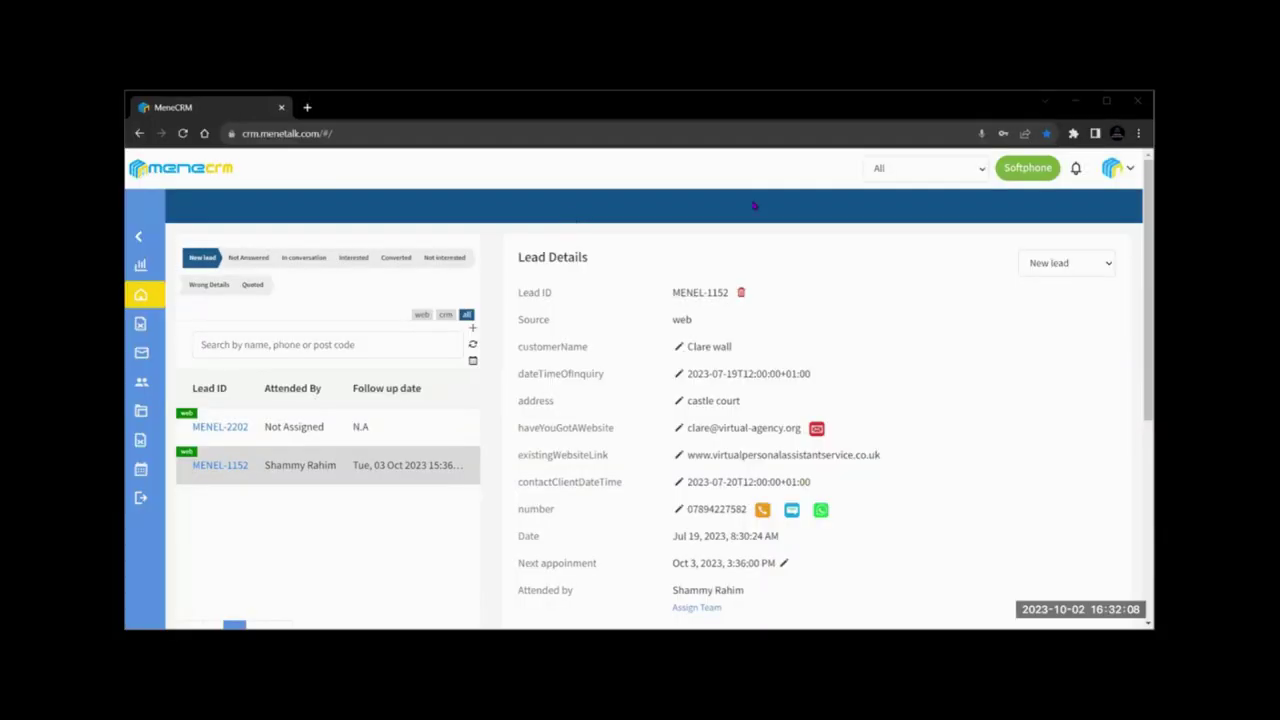
Show the new leads and view the status options available for lead MENEL-1152
{"action": "left_click", "coordinate": [191, 264]}
{"action": "left_click", "coordinate": [1104, 265]}
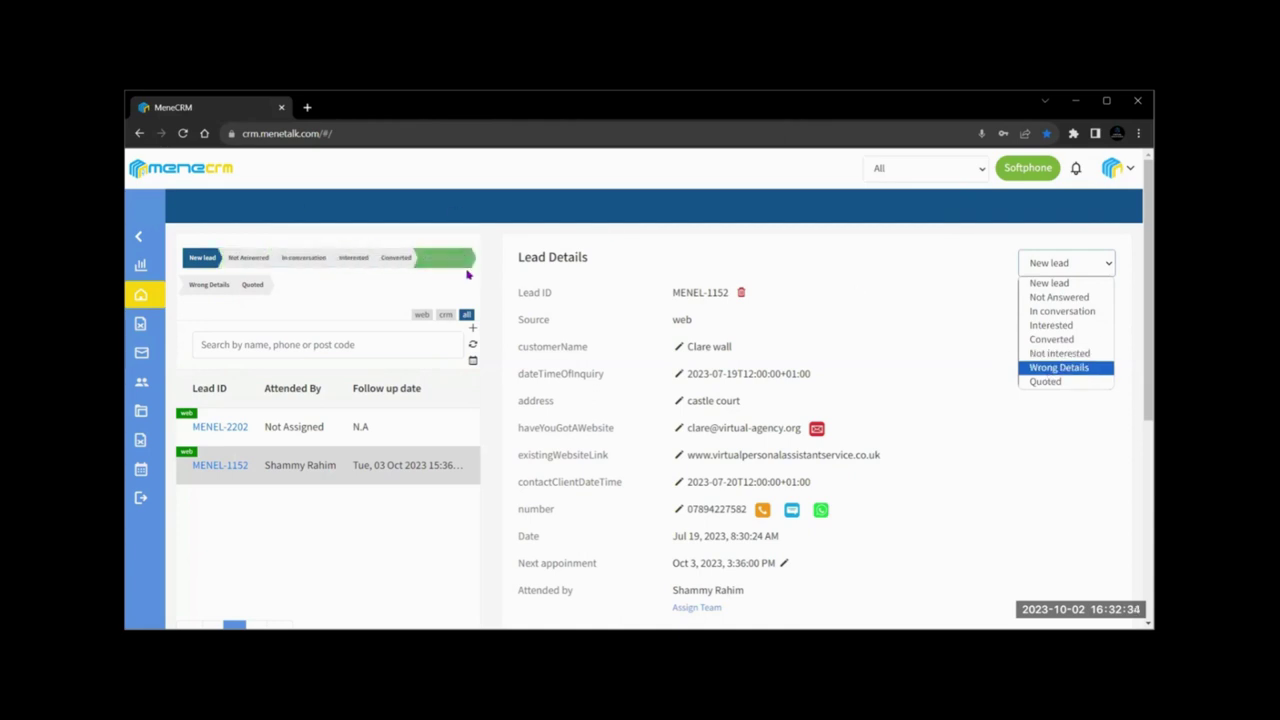
Reschedule the next appointment of lead MENEL-1152 to 3 October 2023 at 4:32 PM and save it
{"action": "scroll", "coordinate": [1134, 300], "scroll_direction": "down", "scroll_amount": 3}
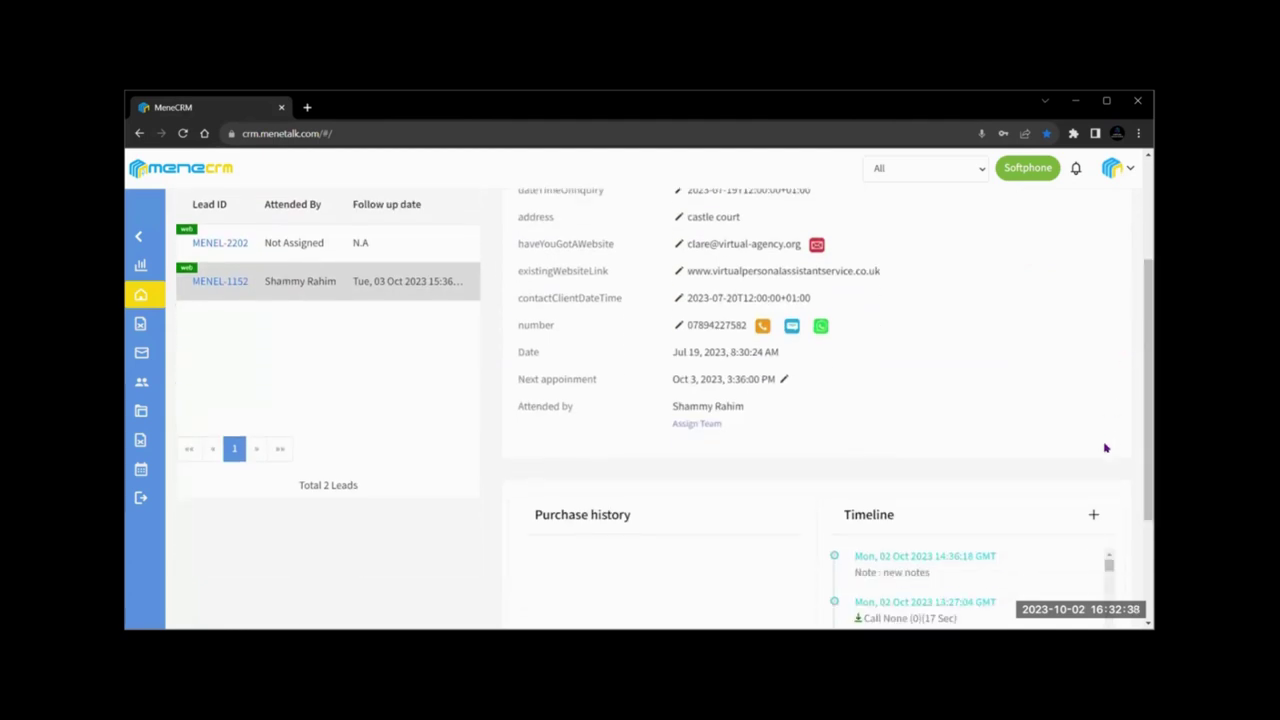
{"action": "left_click", "coordinate": [784, 379]}
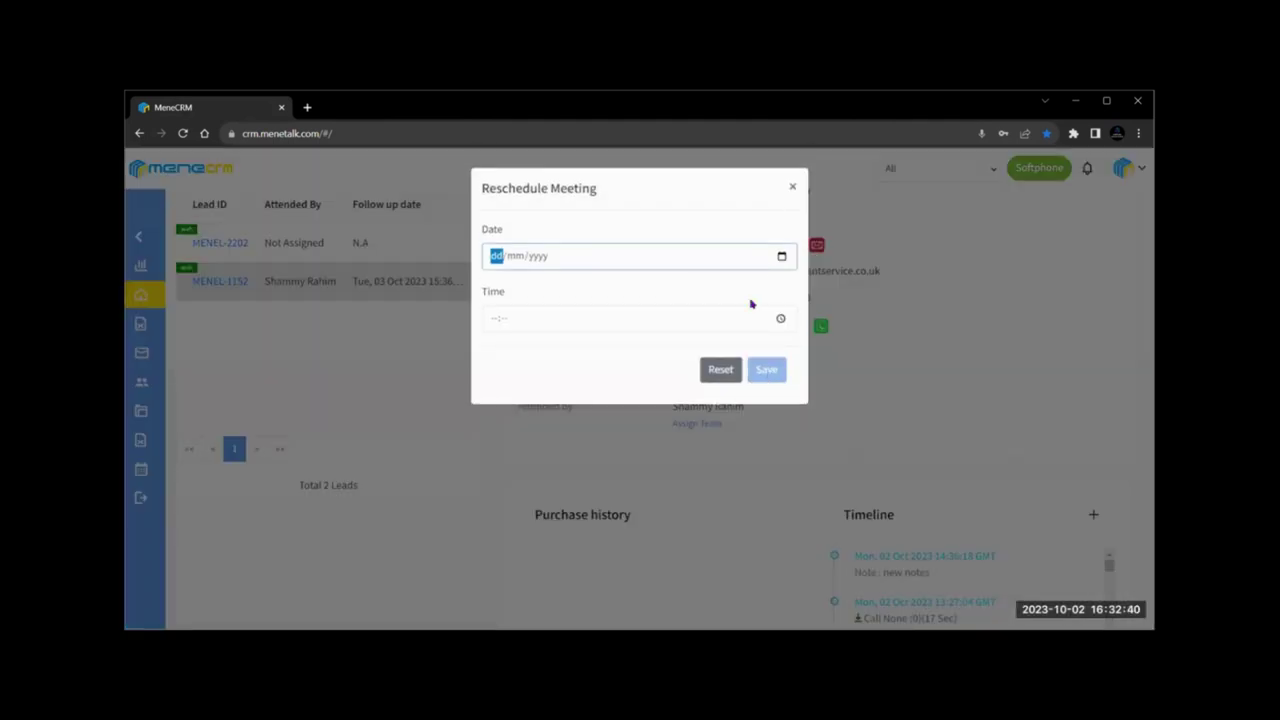
{"action": "left_click", "coordinate": [781, 256]}
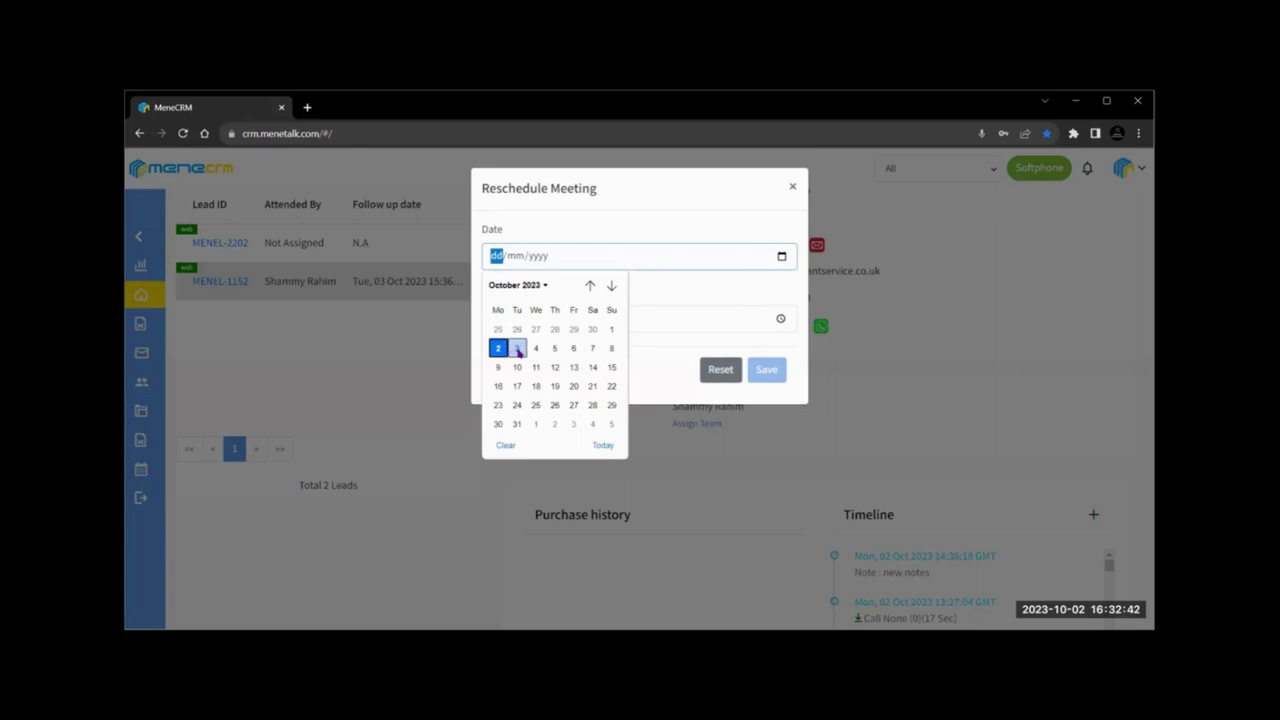
{"action": "left_click", "coordinate": [517, 348]}
{"action": "left_click", "coordinate": [781, 319]}
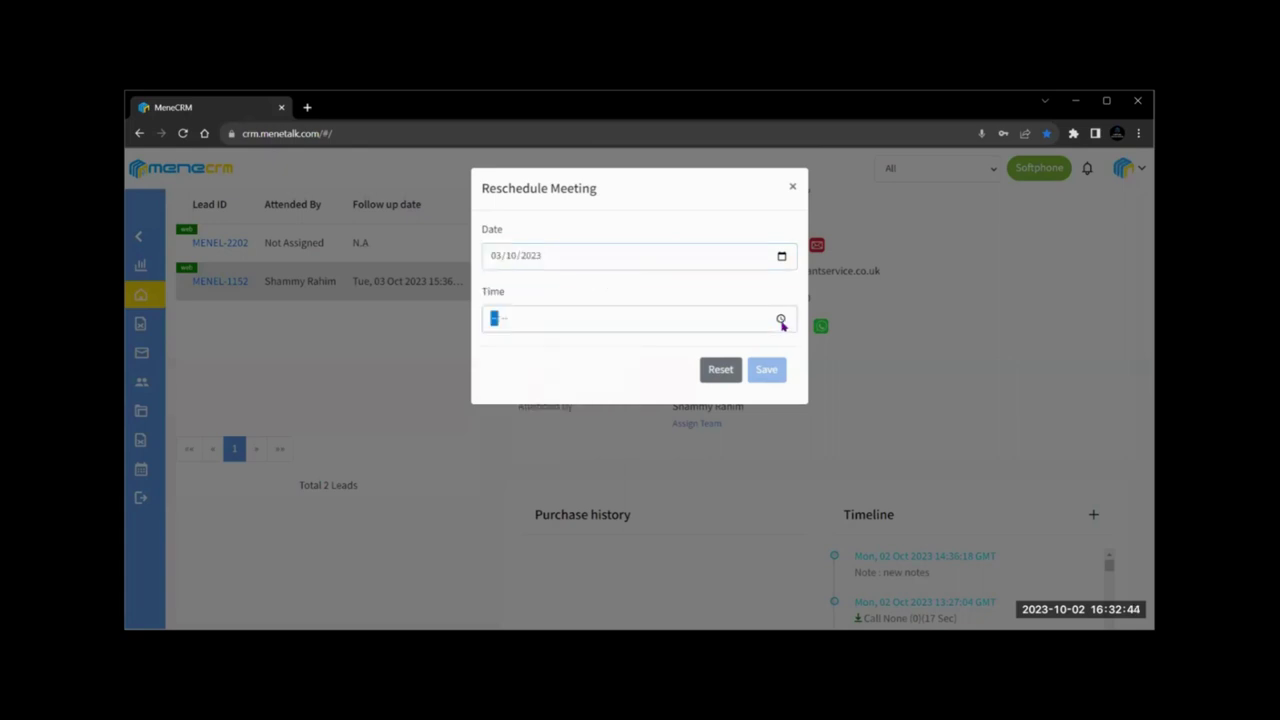
{"action": "left_click", "coordinate": [766, 370]}
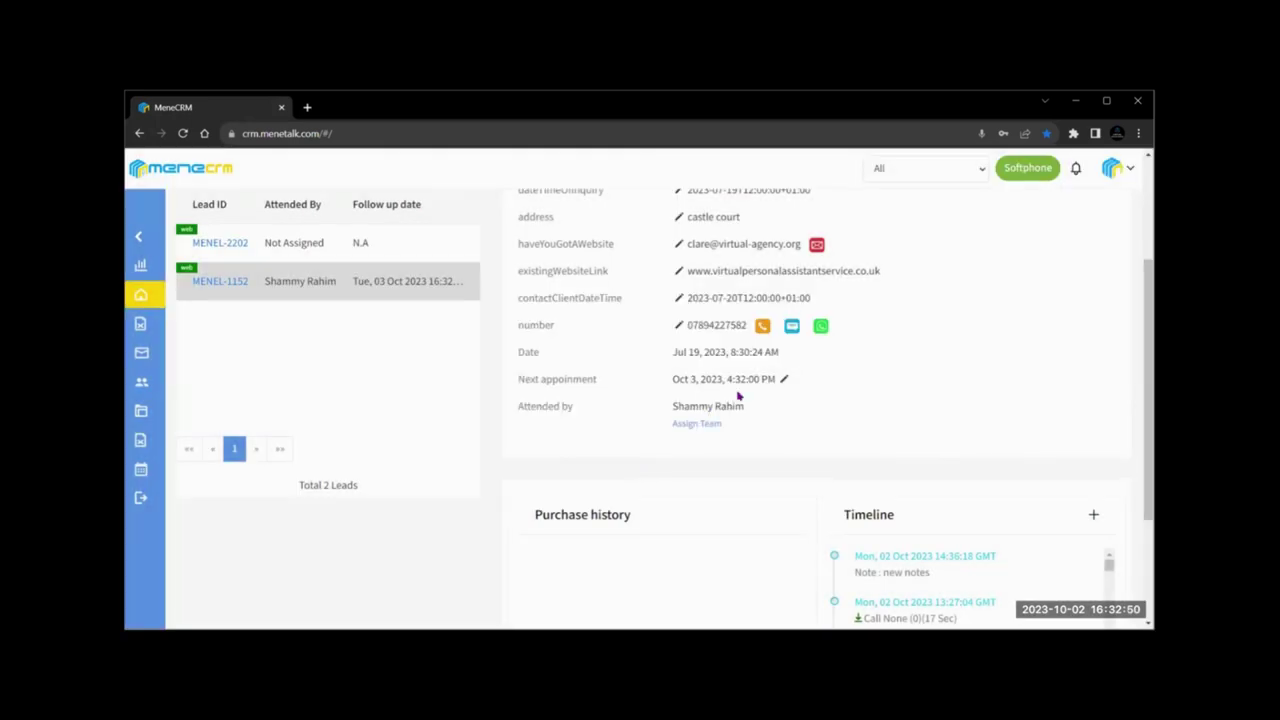
Assign lead MENEL-1152 to a team member and save the assignment
{"action": "left_click", "coordinate": [690, 428]}
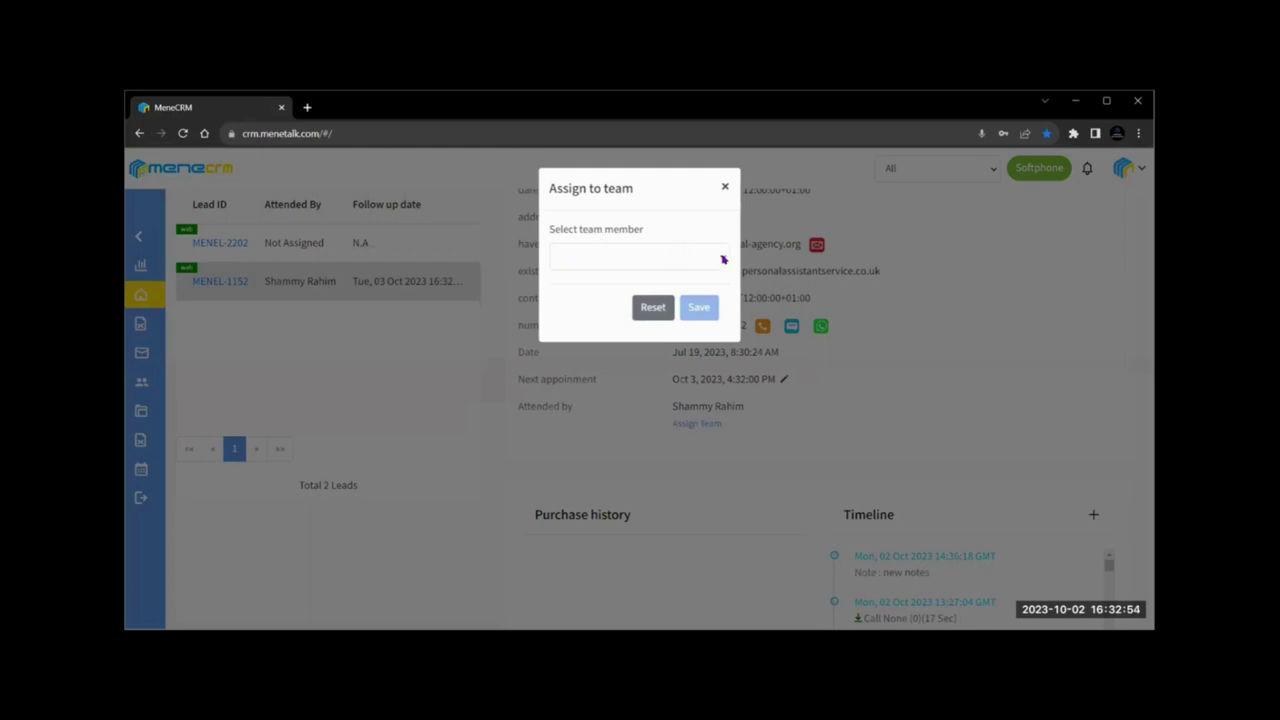
{"action": "left_click", "coordinate": [723, 259]}
{"action": "left_click", "coordinate": [601, 303]}
{"action": "left_click", "coordinate": [698, 306]}
{"action": "left_click", "coordinate": [640, 466]}
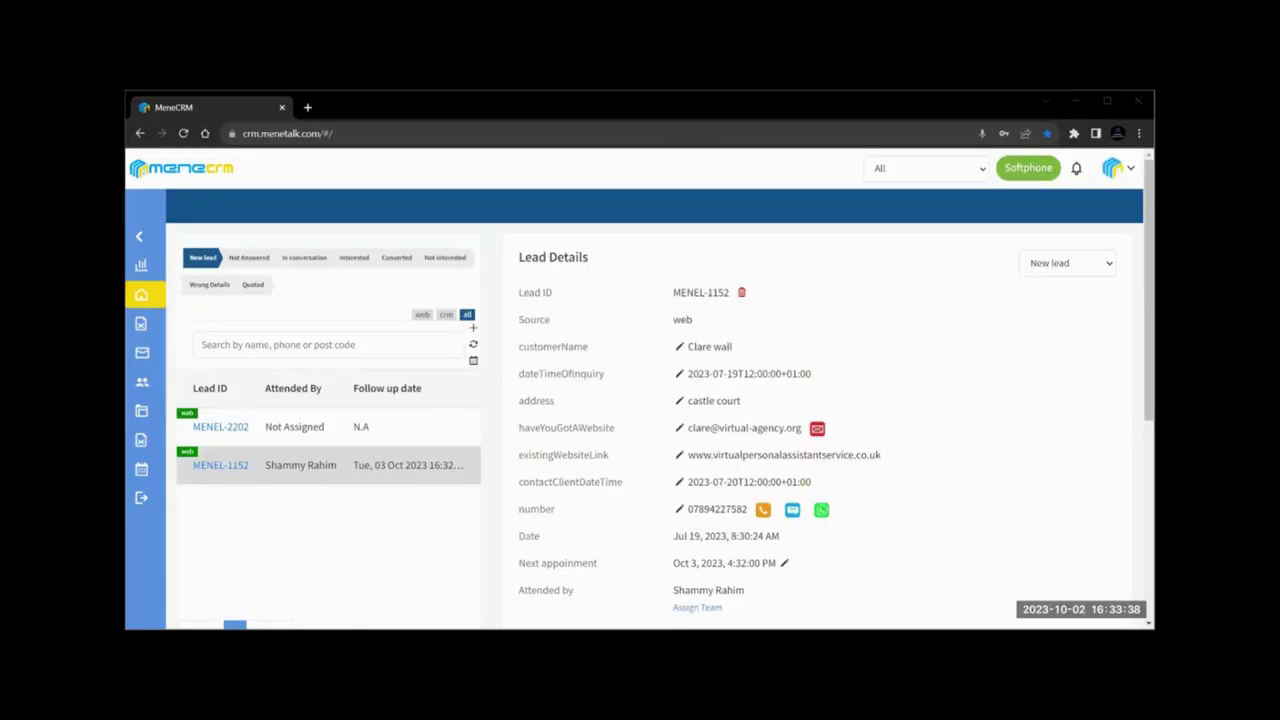
Call the phone number of lead MENEL-1152 and end the call
{"action": "left_click", "coordinate": [762, 511]}
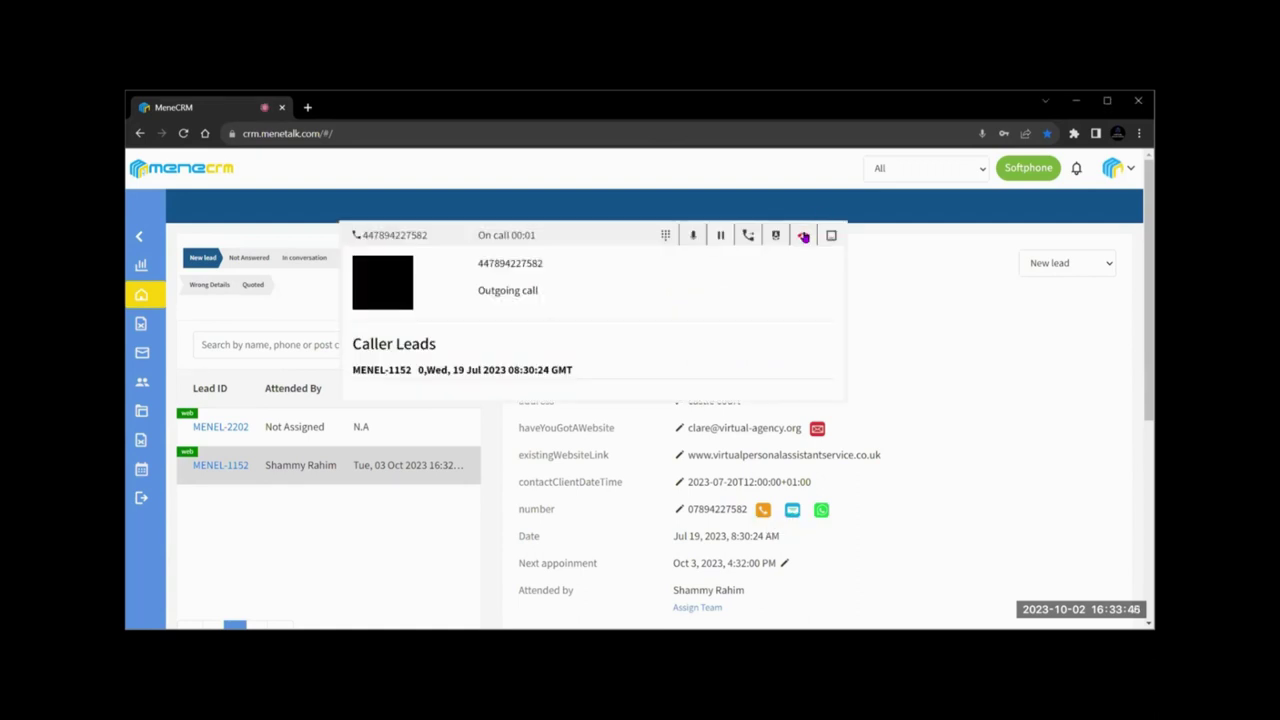
{"action": "left_click", "coordinate": [803, 236]}
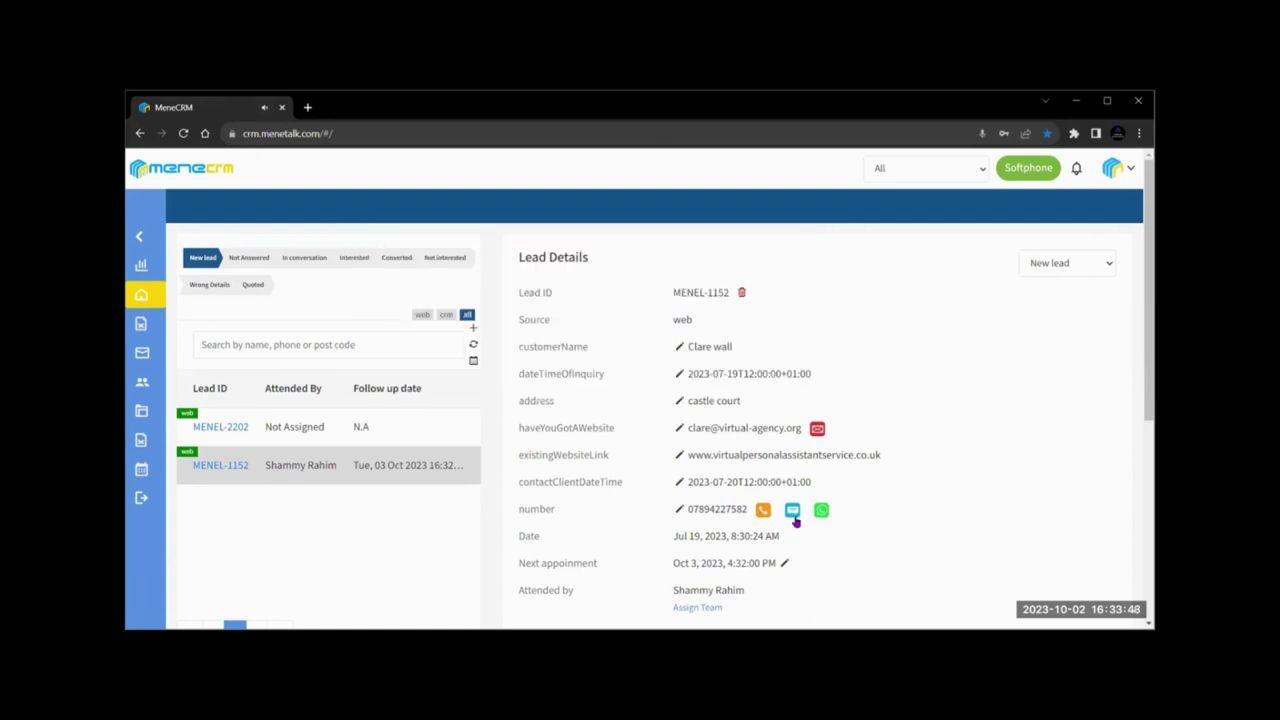
{"action": "left_click", "coordinate": [818, 429]}
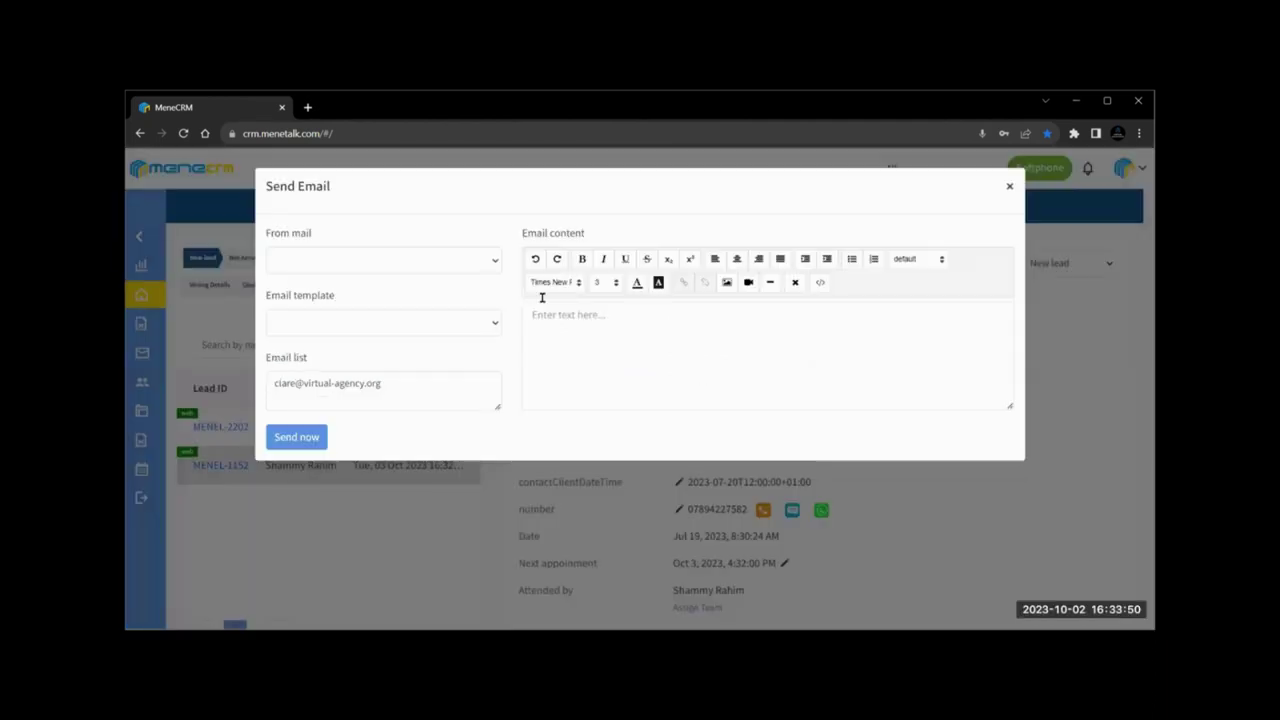
{"action": "left_click", "coordinate": [487, 262]}
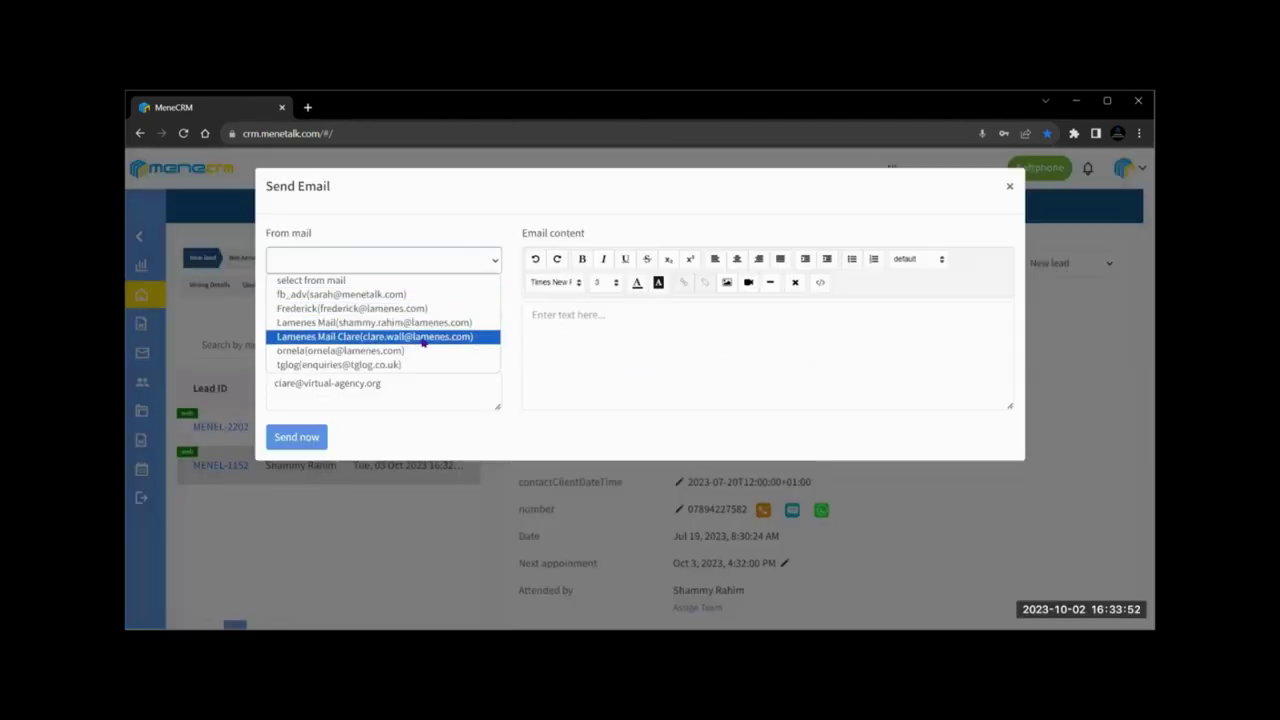
{"action": "left_click", "coordinate": [423, 340]}
{"action": "left_click", "coordinate": [492, 324]}
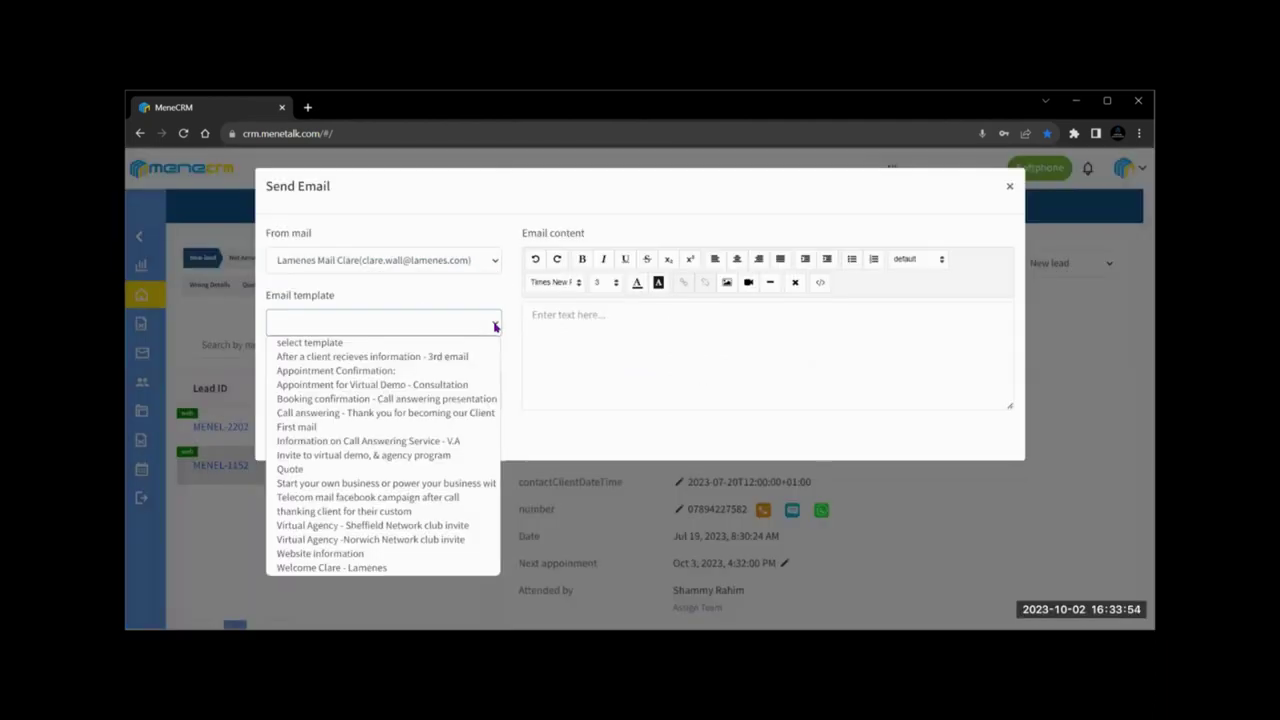
{"action": "left_click", "coordinate": [393, 567]}
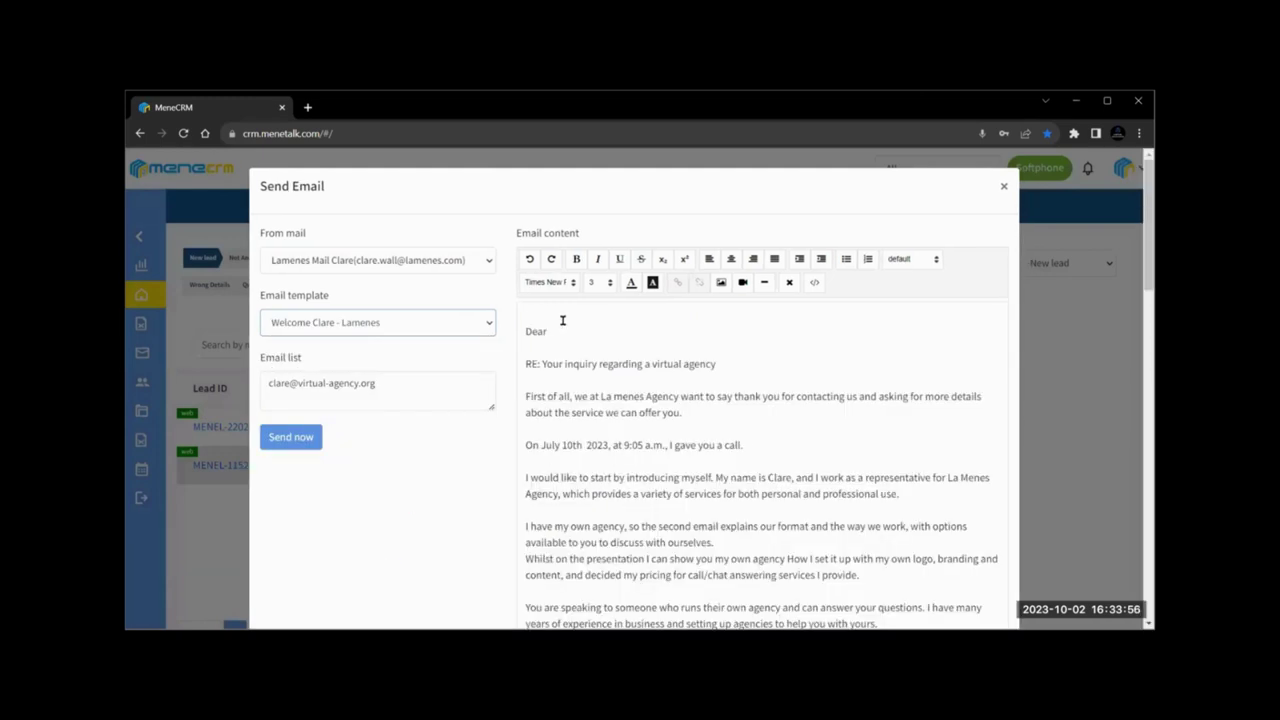
{"action": "left_click", "coordinate": [757, 321]}
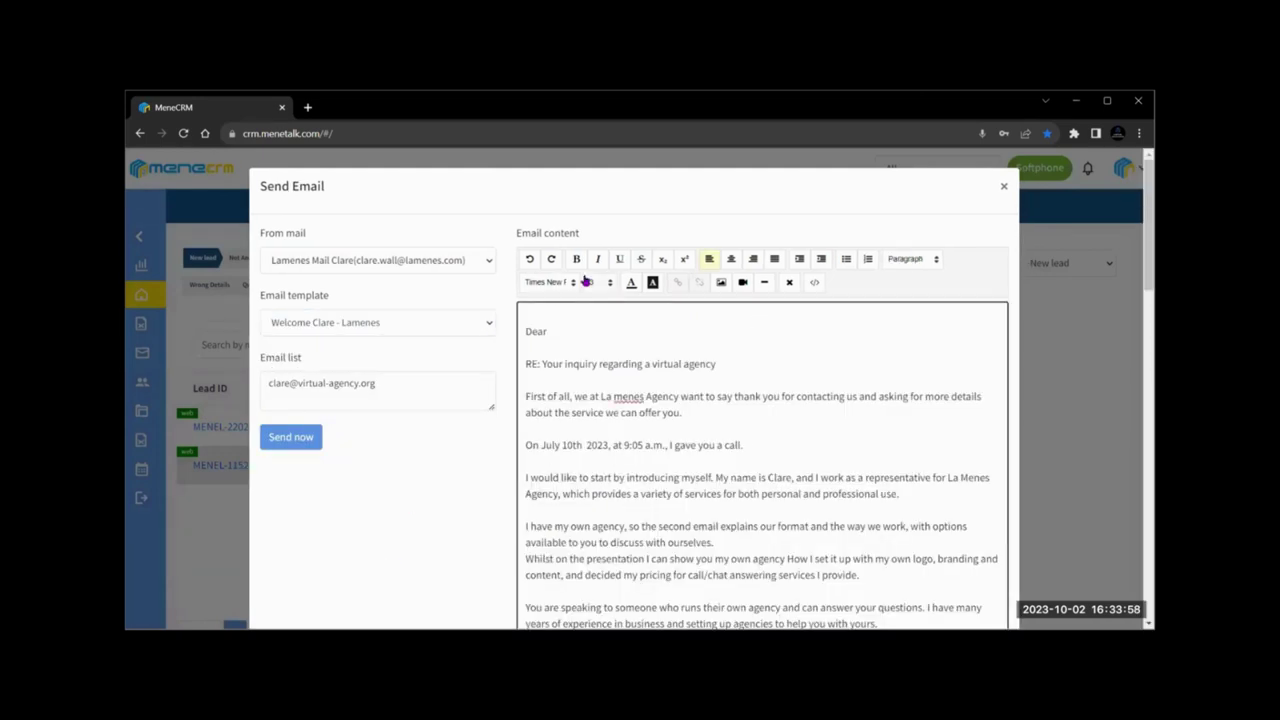
{"action": "left_click", "coordinate": [1003, 187]}
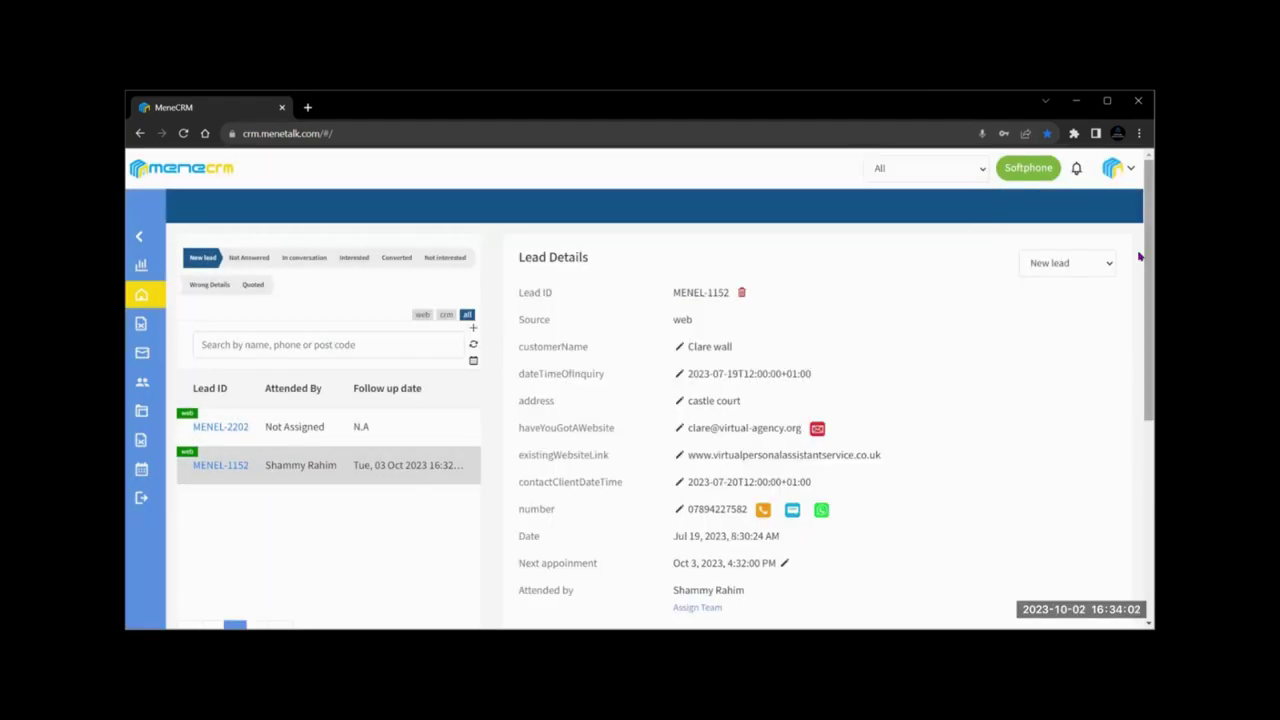
Start an email to the selected lead, choosing the second Lamenes Mail account as sender and the Welcome Lamenes template
{"action": "scroll", "coordinate": [1130, 360], "scroll_direction": "down", "scroll_amount": 3}
{"action": "scroll", "coordinate": [1130, 340], "scroll_direction": "up", "scroll_amount": 3}
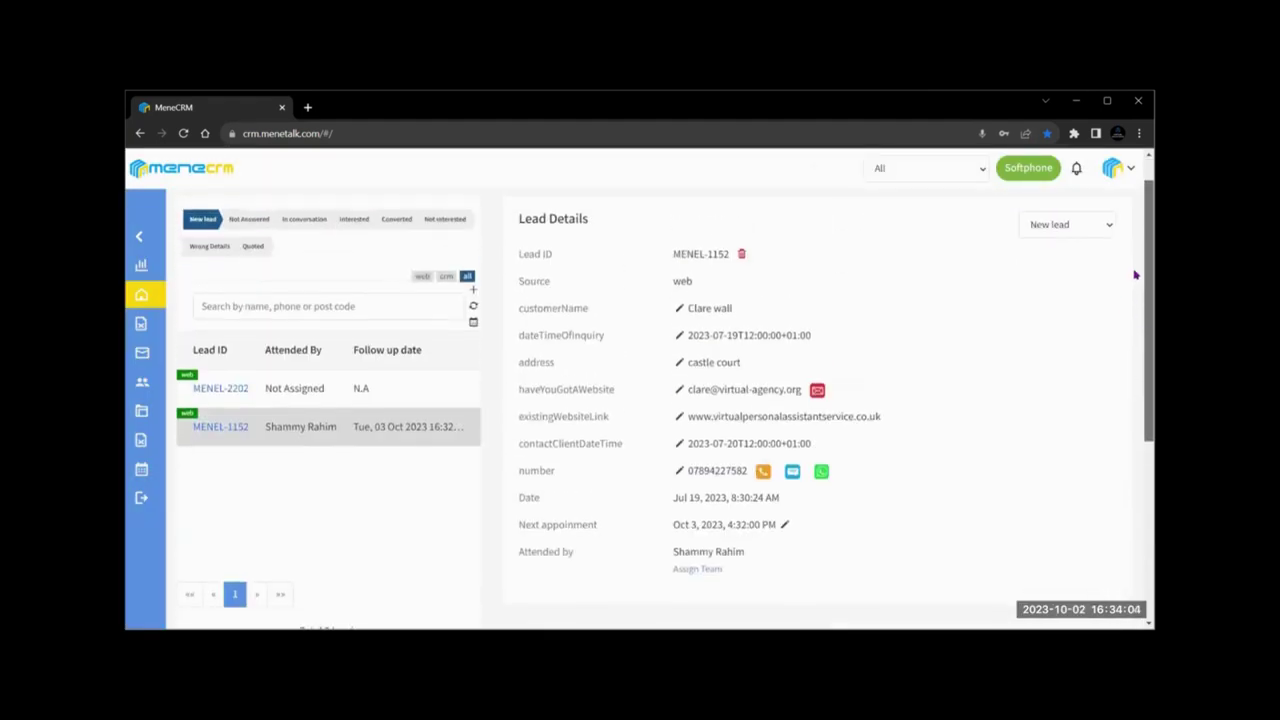
{"action": "left_click", "coordinate": [817, 390]}
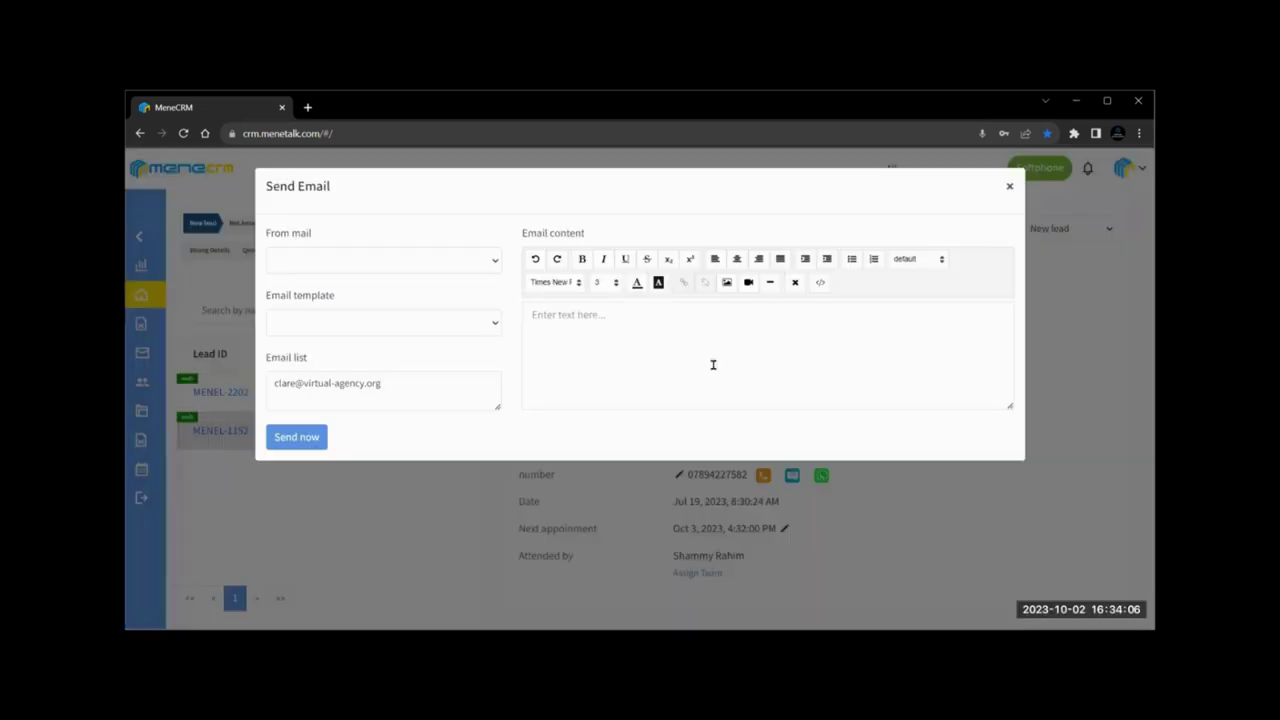
{"action": "left_click", "coordinate": [488, 265]}
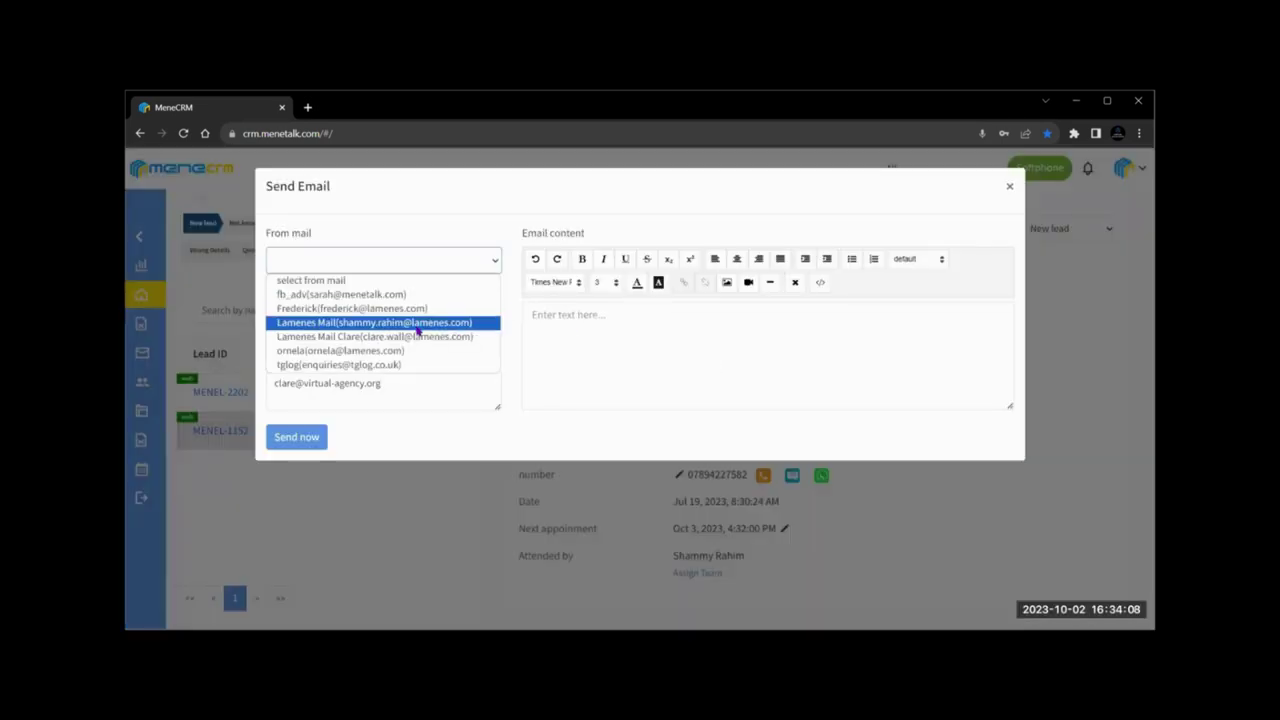
{"action": "left_click", "coordinate": [421, 334]}
{"action": "left_click", "coordinate": [494, 323]}
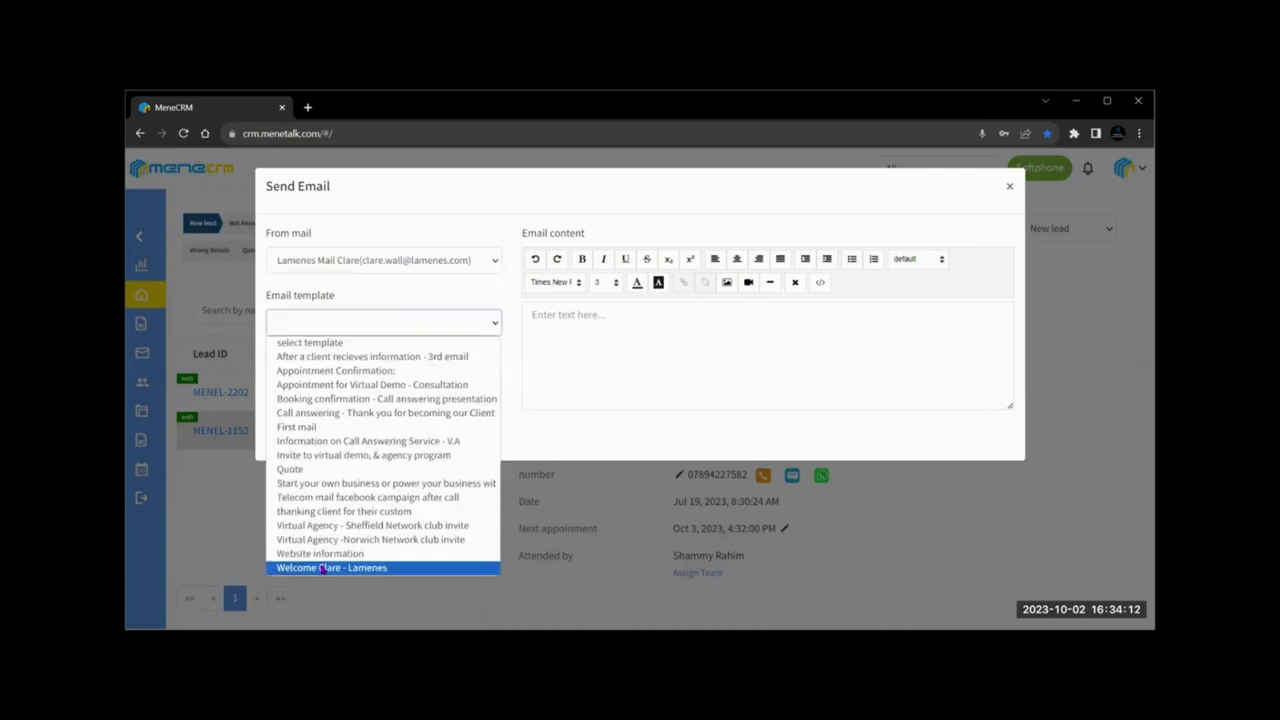
{"action": "left_click", "coordinate": [320, 567]}
Add the recipient's first name after "Dear" in the email greeting and send the email
{"action": "left_click", "coordinate": [599, 329]}
{"action": "type", "text": "Clare"}
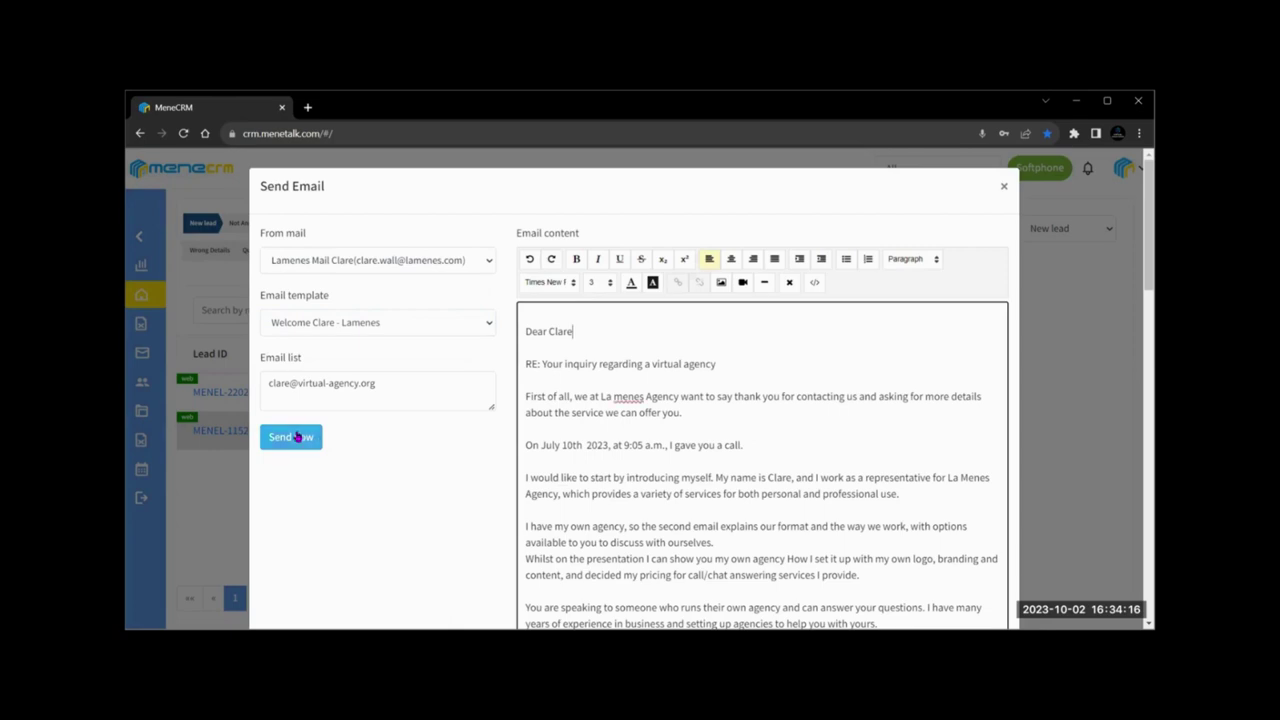
{"action": "left_click", "coordinate": [299, 437]}
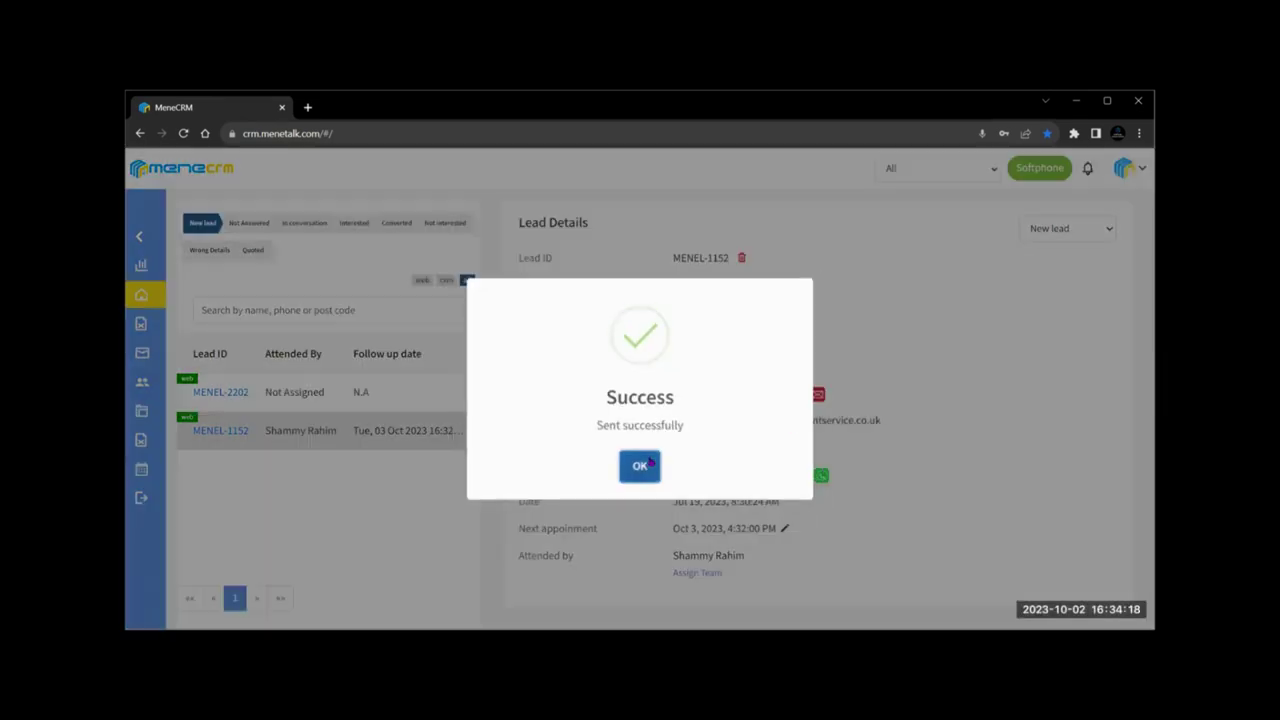
{"action": "left_click", "coordinate": [641, 466]}
Open the newly sent email from the lead's timeline and read through its content
{"action": "left_click_drag", "start_coordinate": [1143, 251], "coordinate": [1141, 403]}
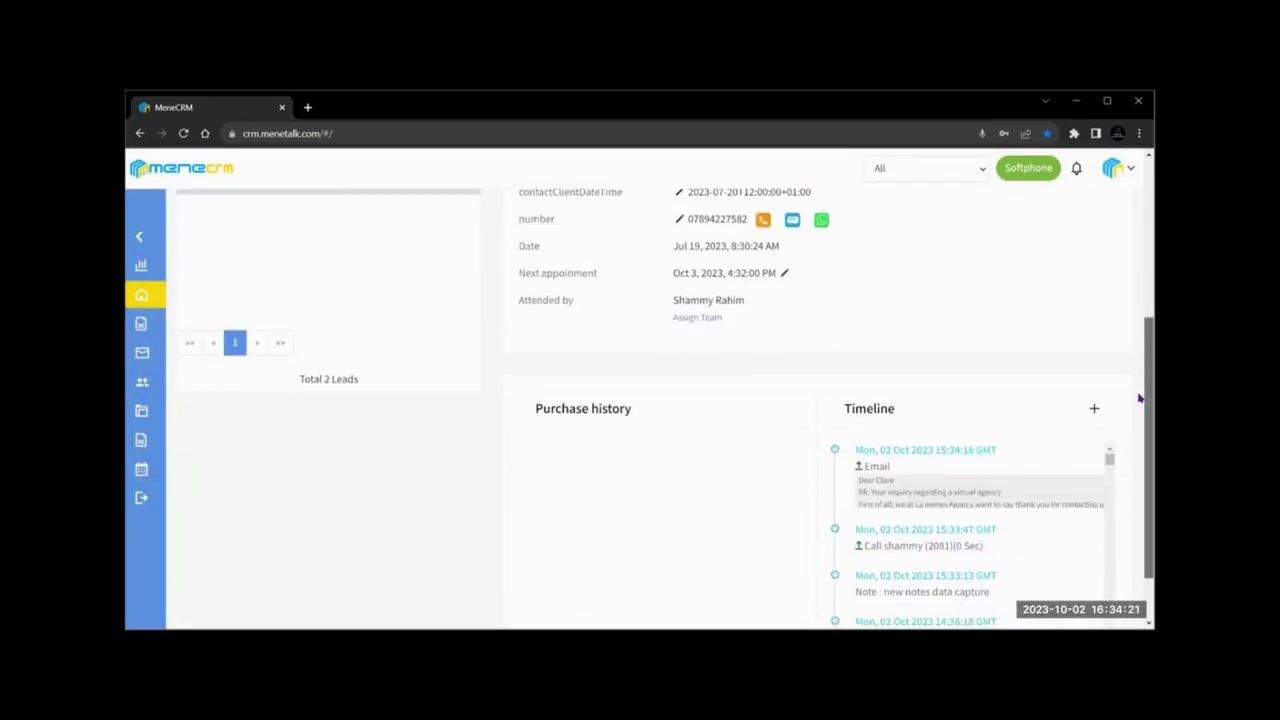
{"action": "left_click", "coordinate": [907, 488]}
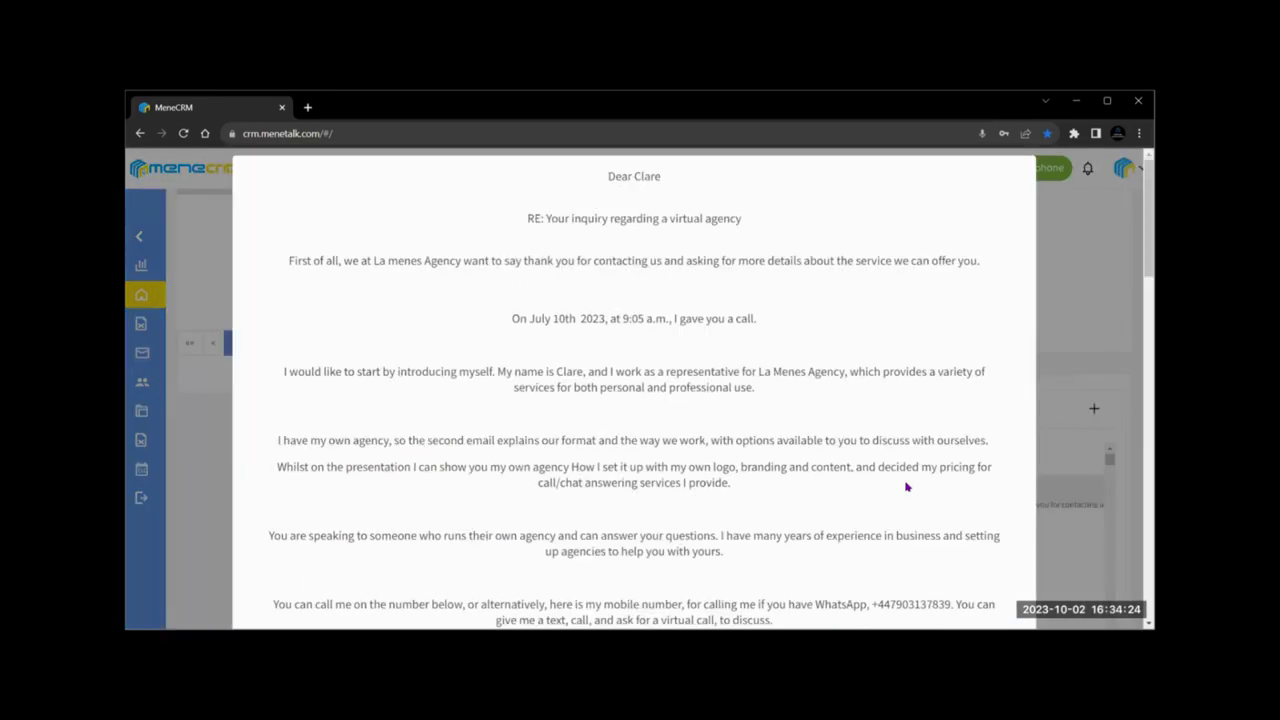
{"action": "scroll", "coordinate": [1145, 250], "scroll_direction": "down", "scroll_amount": 10}
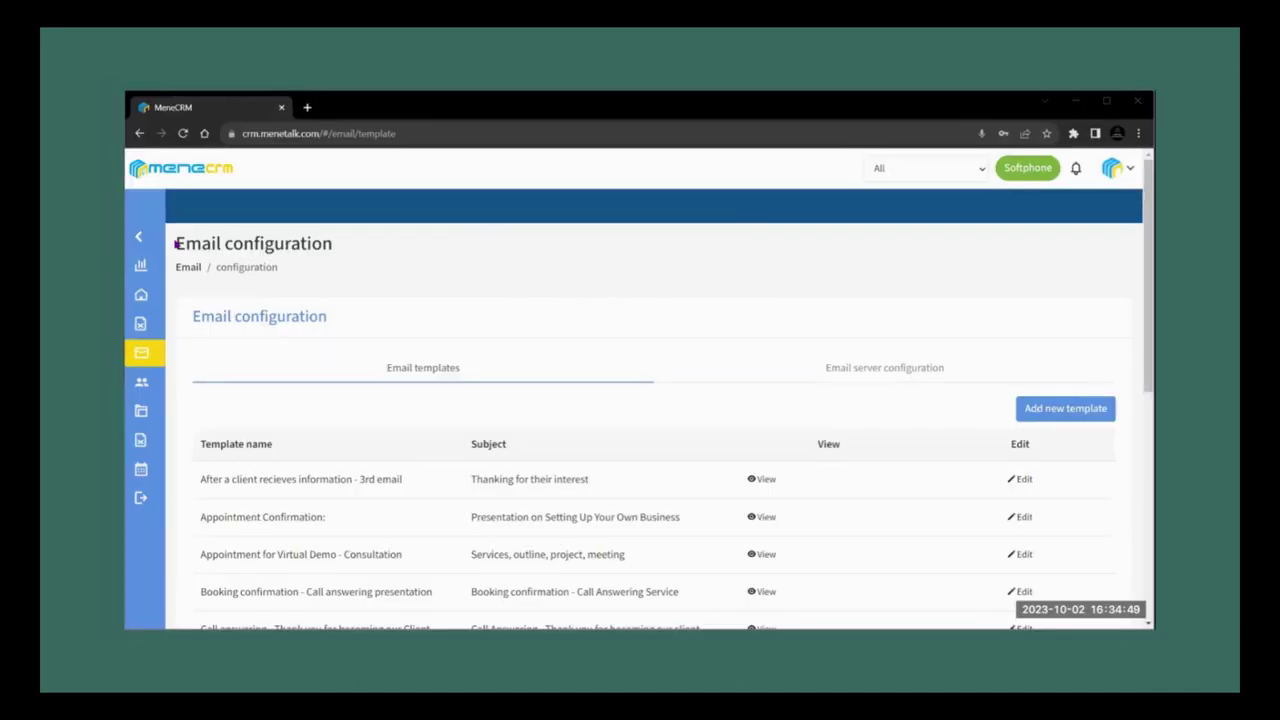
Look through the list of email templates, read the full text of the Welcome Lamenes template and close its preview
{"action": "left_click_drag", "start_coordinate": [176, 243], "coordinate": [343, 250]}
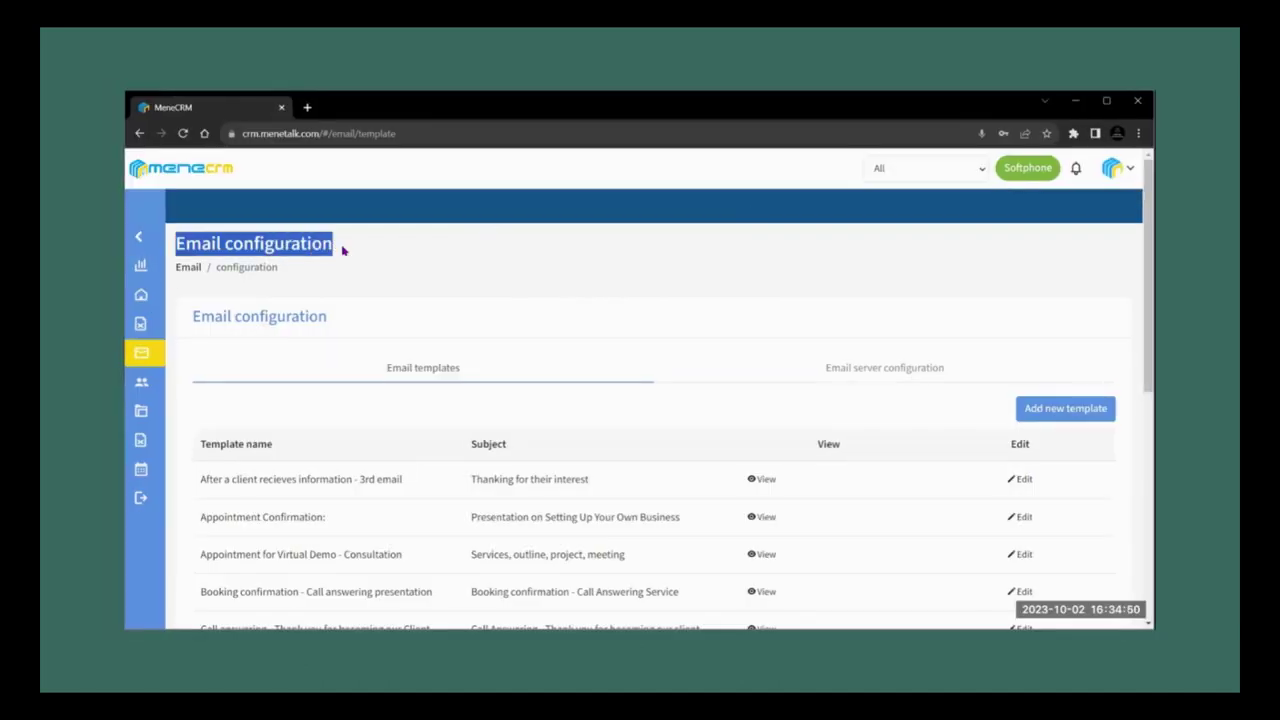
{"action": "left_click", "coordinate": [211, 318]}
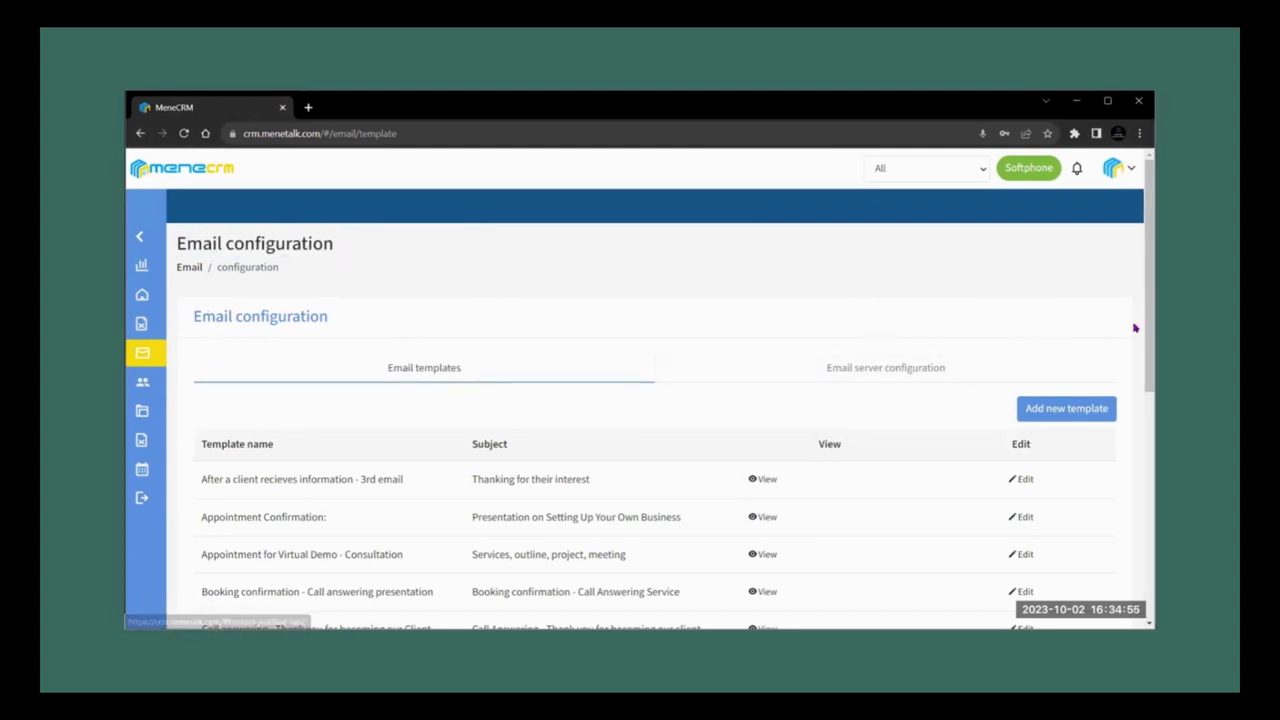
{"action": "scroll", "coordinate": [1134, 330], "scroll_direction": "down", "scroll_amount": 2}
{"action": "scroll", "coordinate": [492, 254], "scroll_direction": "down", "scroll_amount": 3}
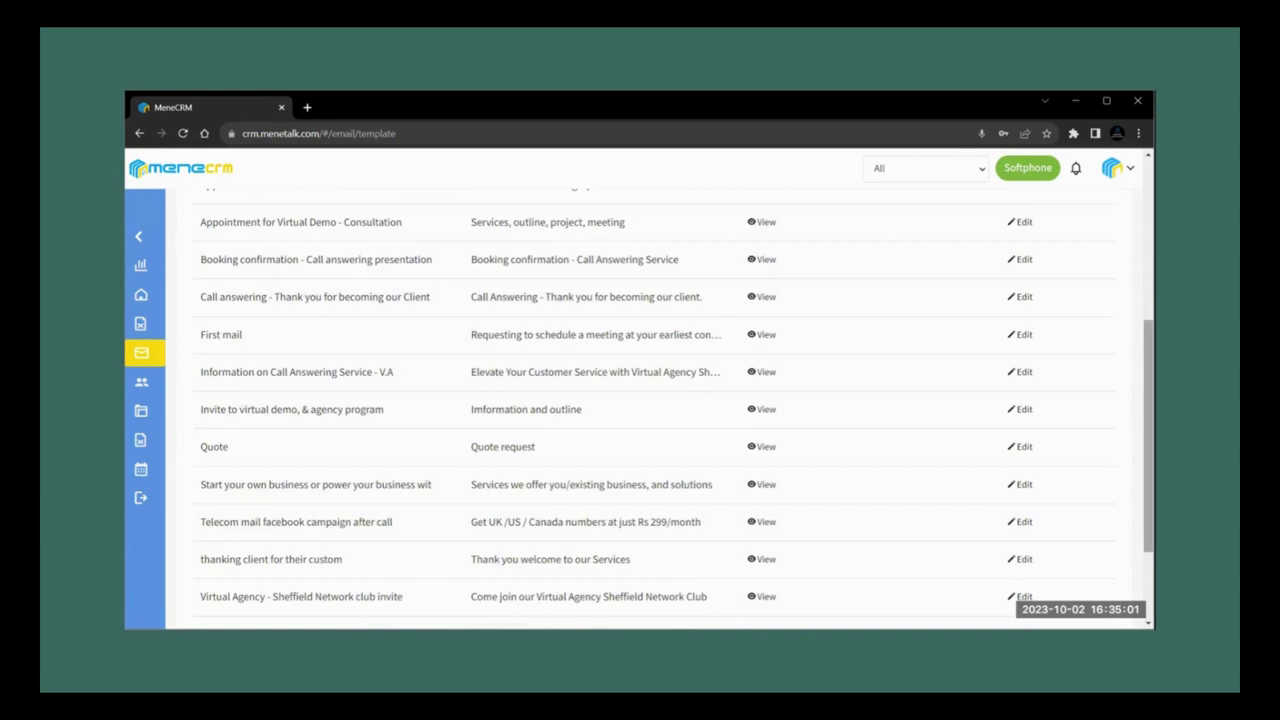
{"action": "scroll", "coordinate": [1148, 440], "scroll_direction": "down", "scroll_amount": 2}
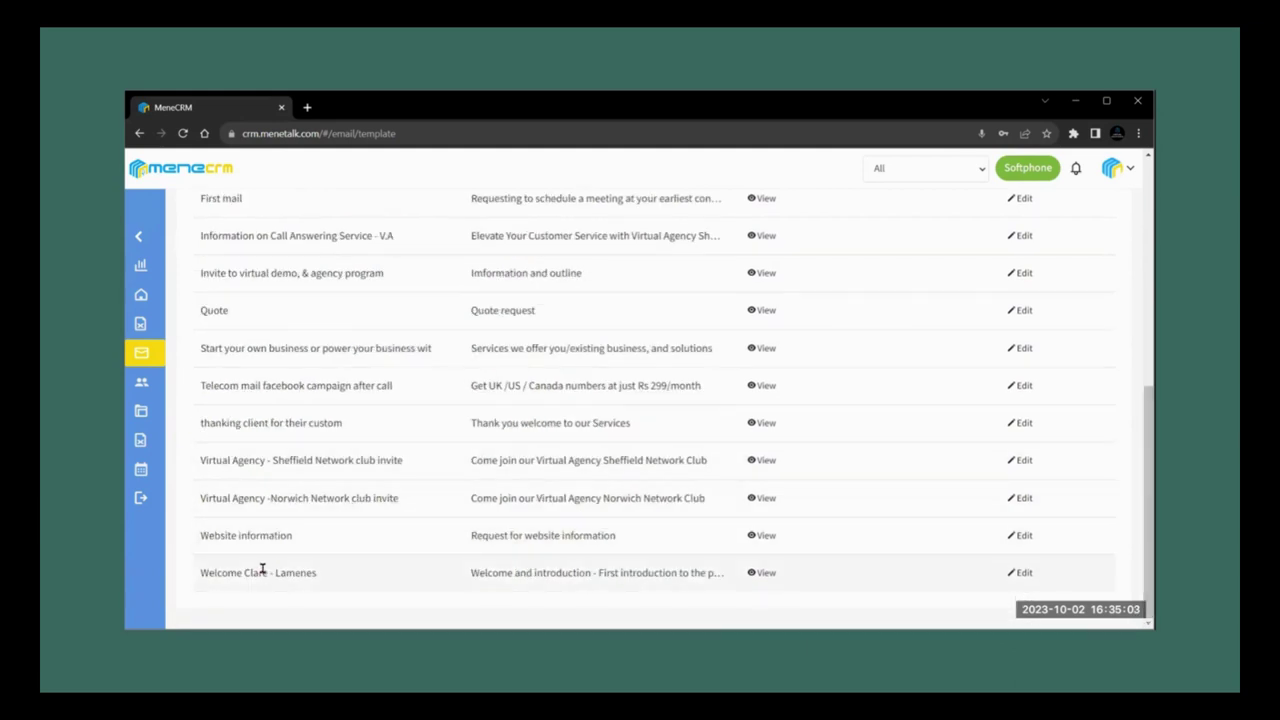
{"action": "left_click", "coordinate": [763, 574]}
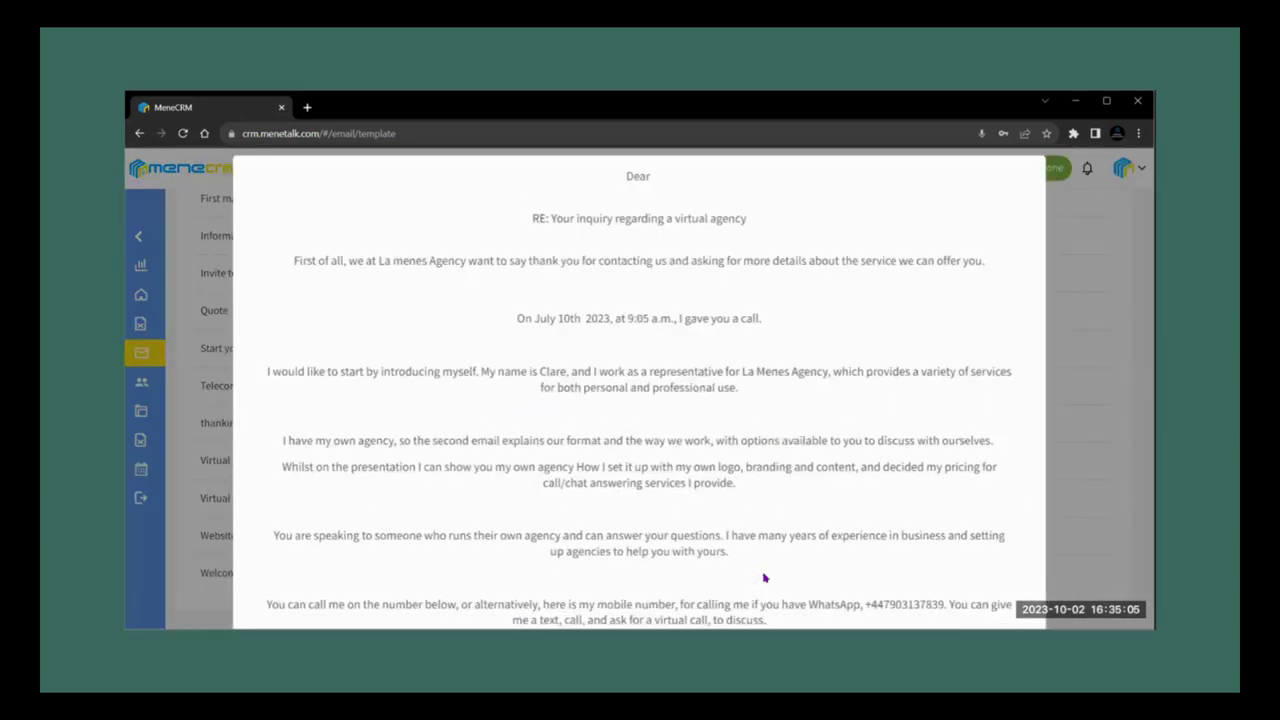
{"action": "left_click_drag", "start_coordinate": [782, 378], "coordinate": [756, 392]}
{"action": "left_click_drag", "start_coordinate": [1149, 219], "coordinate": [1149, 585]}
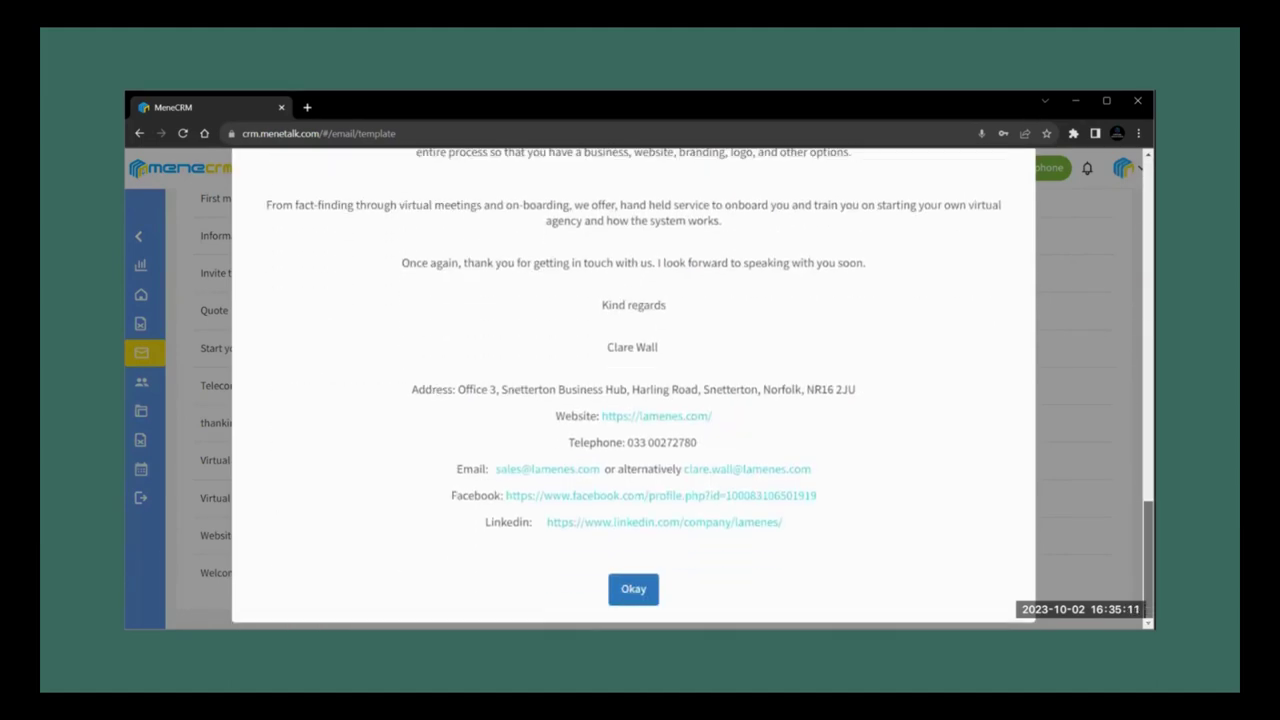
{"action": "left_click", "coordinate": [630, 589]}
Open the form for a new email template, examine its name, subject and content fields, and close it without saving
{"action": "left_click_drag", "start_coordinate": [1149, 495], "coordinate": [1149, 300]}
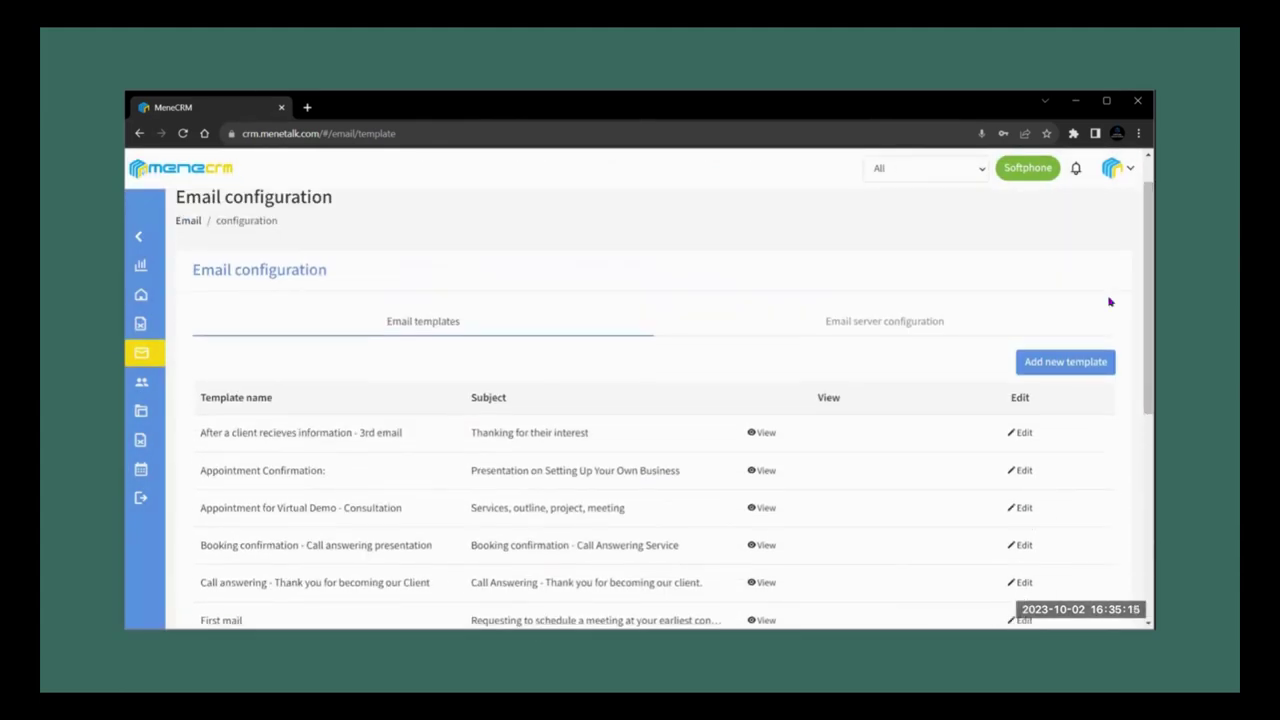
{"action": "left_click", "coordinate": [1060, 361]}
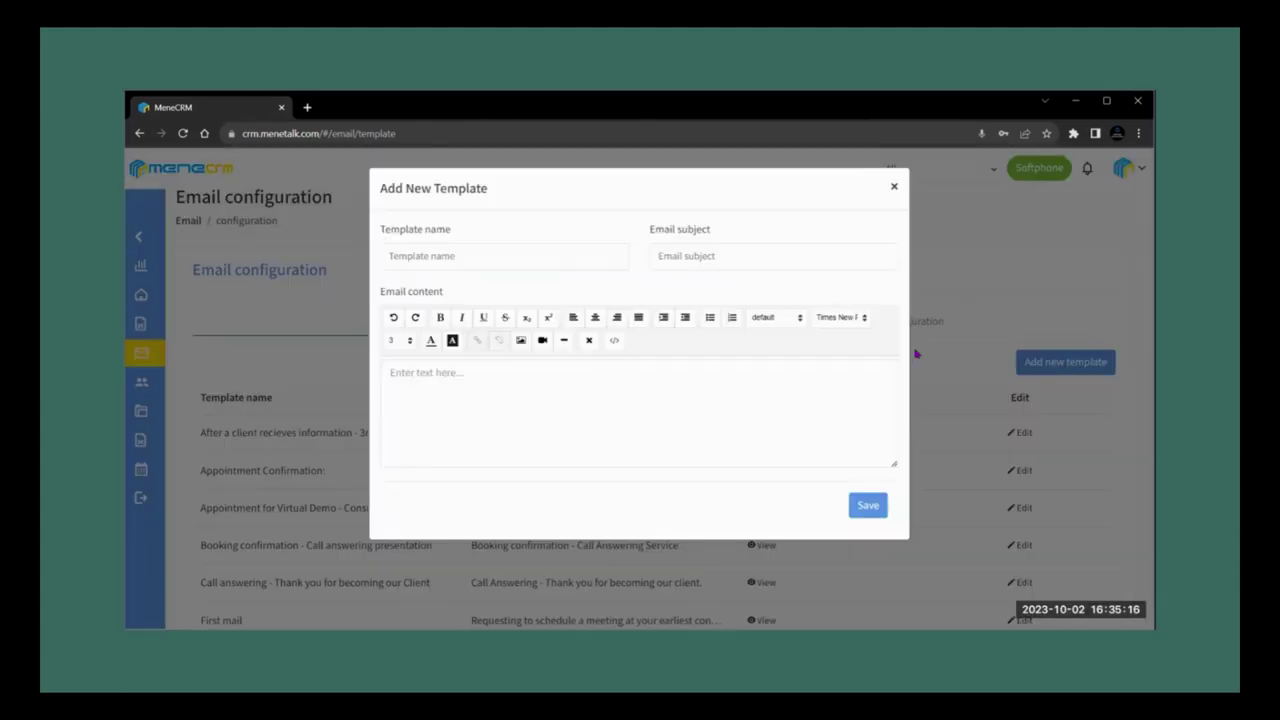
{"action": "left_click", "coordinate": [424, 255]}
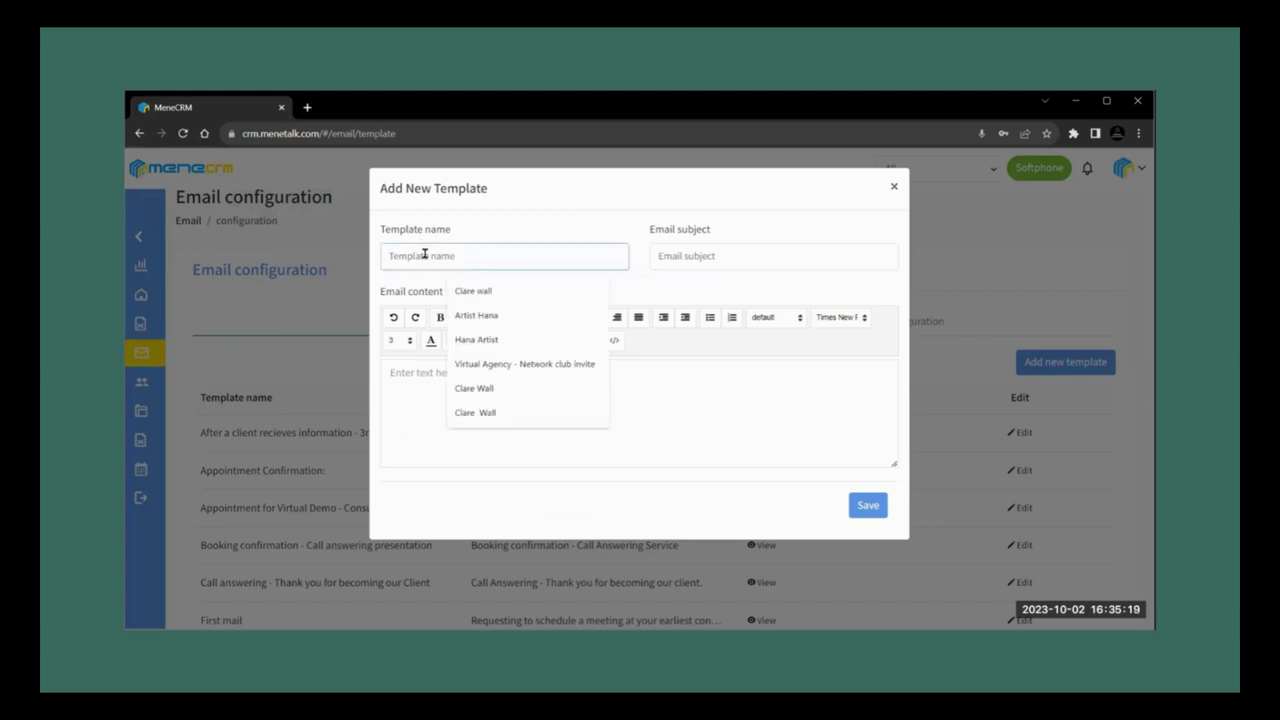
{"action": "left_click", "coordinate": [712, 263]}
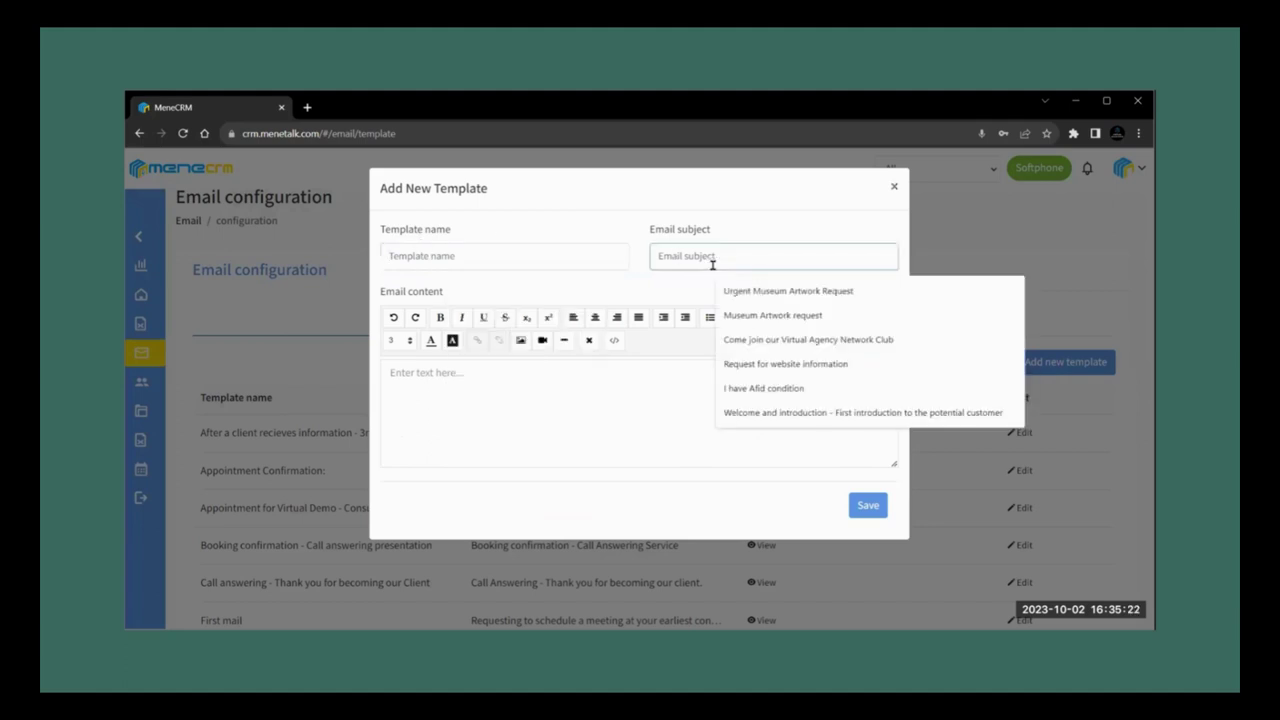
{"action": "left_click", "coordinate": [508, 431]}
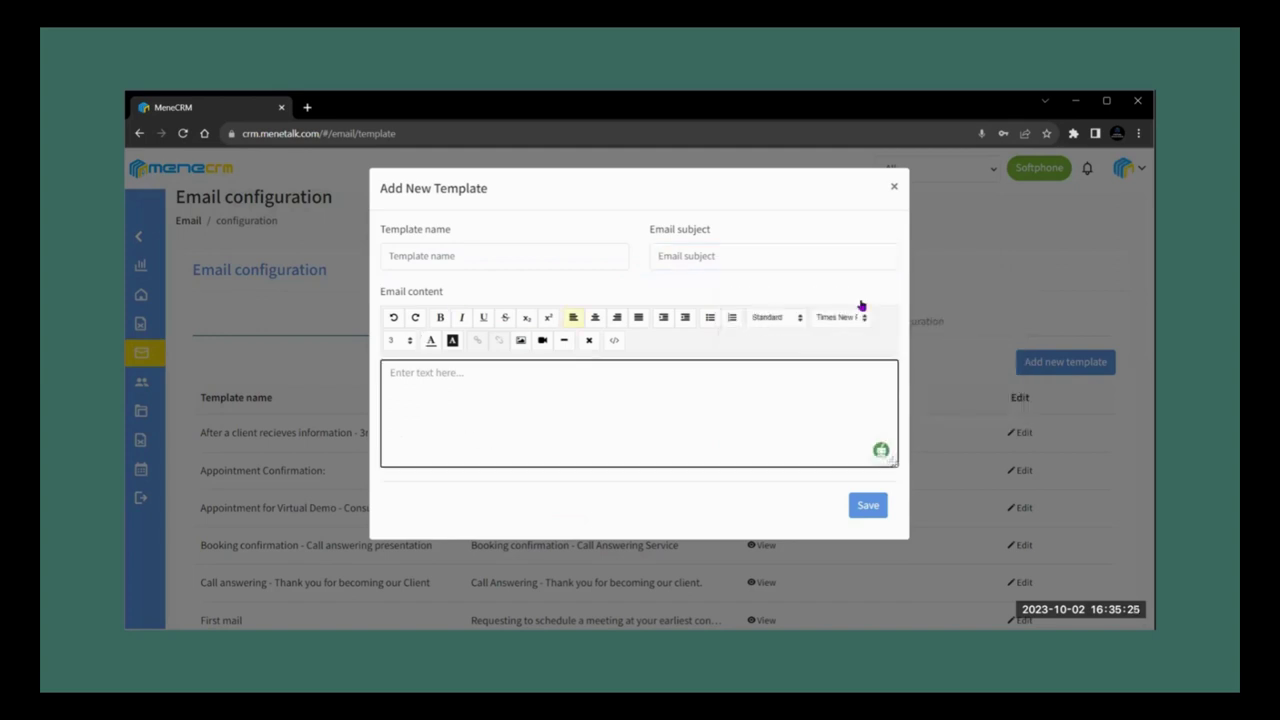
{"action": "left_click", "coordinate": [893, 188]}
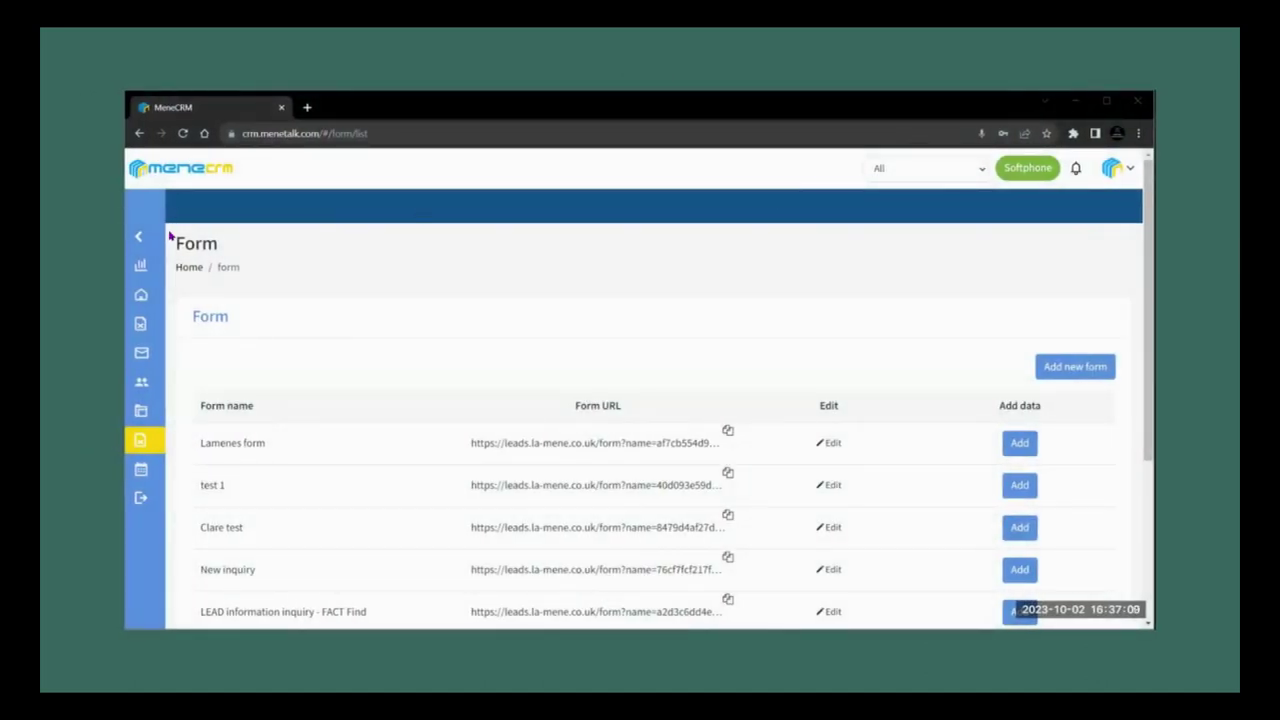
Start a new form in the form builder and add a text field labelled Name
{"action": "left_click_drag", "start_coordinate": [170, 236], "coordinate": [250, 252]}
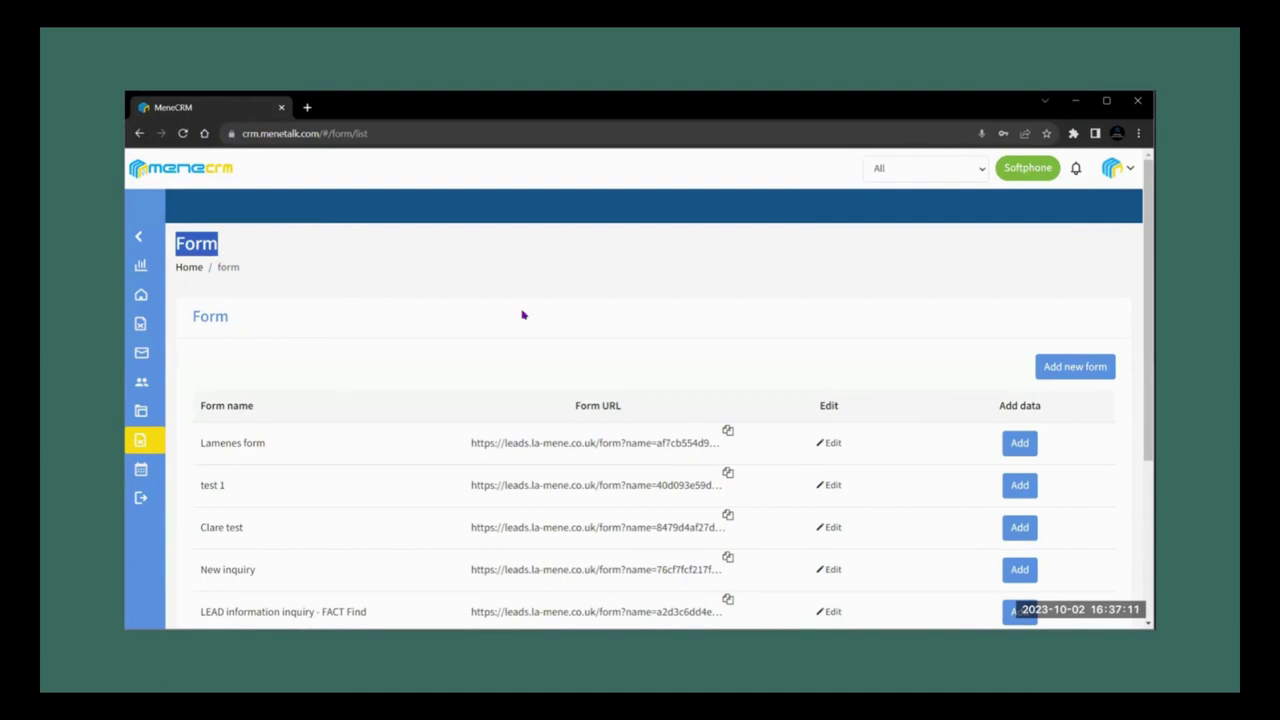
{"action": "left_click", "coordinate": [1062, 369]}
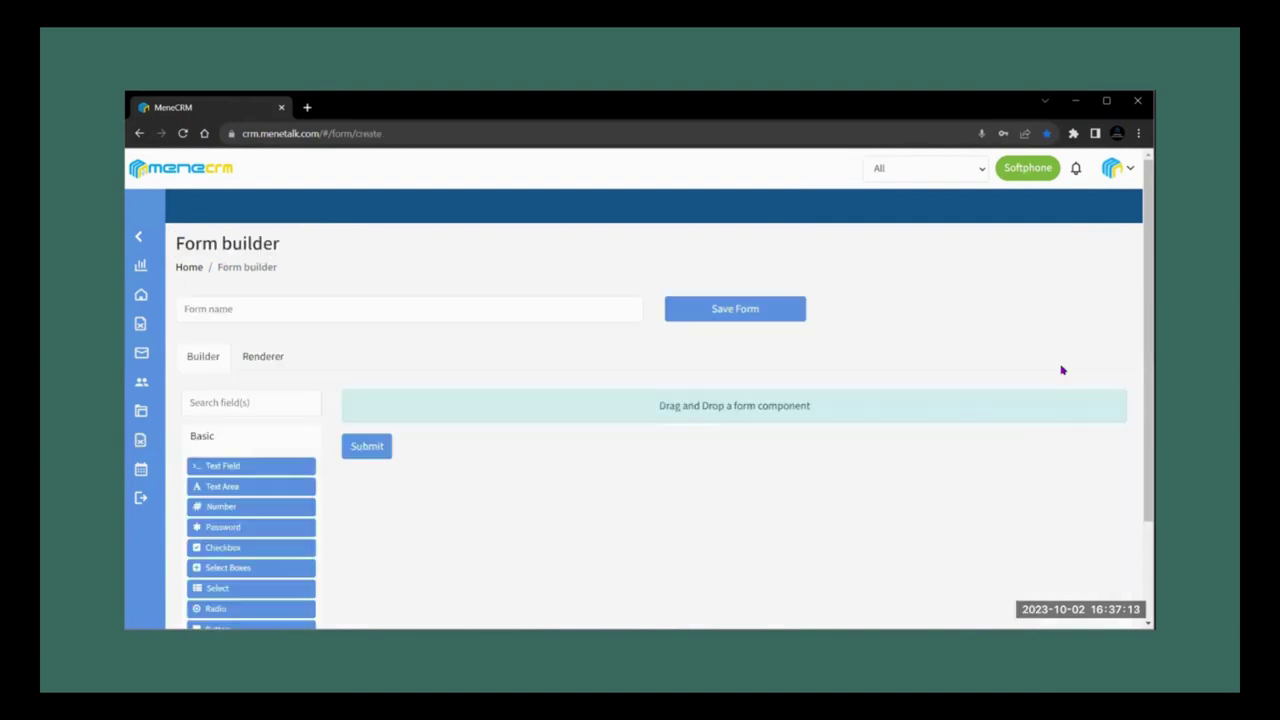
{"action": "scroll", "coordinate": [834, 477], "scroll_direction": "down", "scroll_amount": 2}
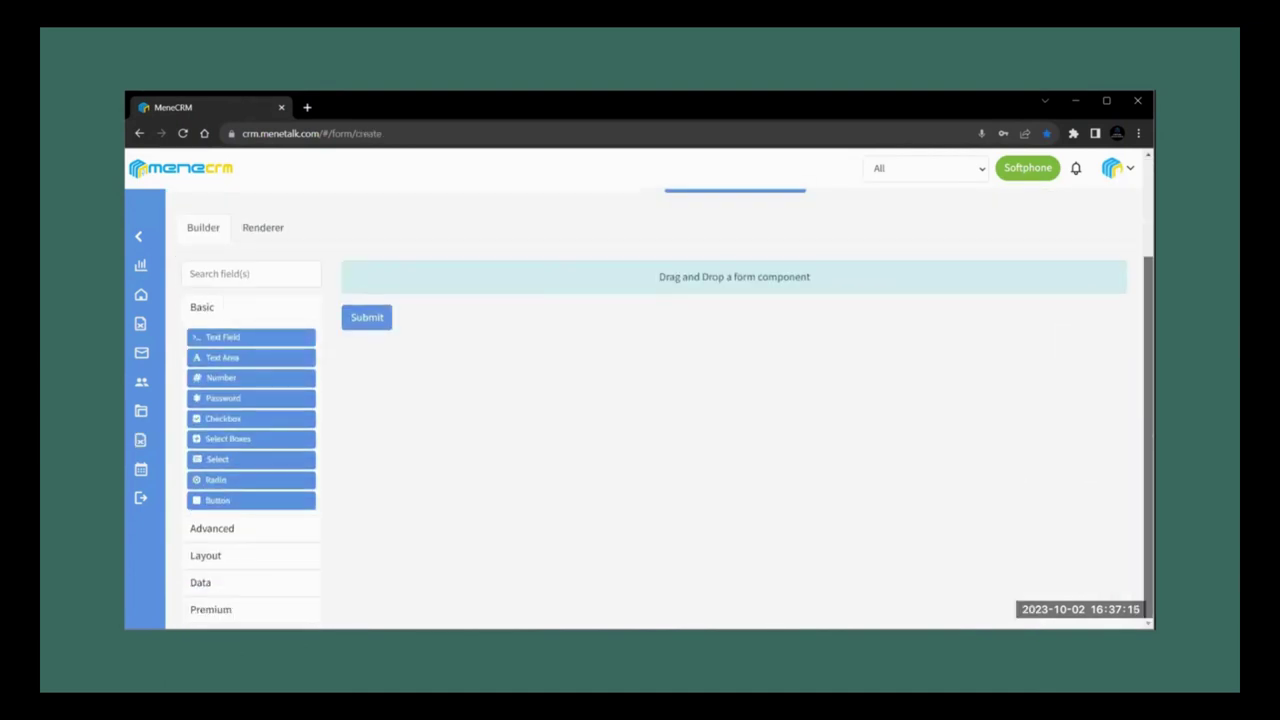
{"action": "left_click_drag", "start_coordinate": [234, 340], "coordinate": [214, 277]}
{"action": "type", "text": "Name"}
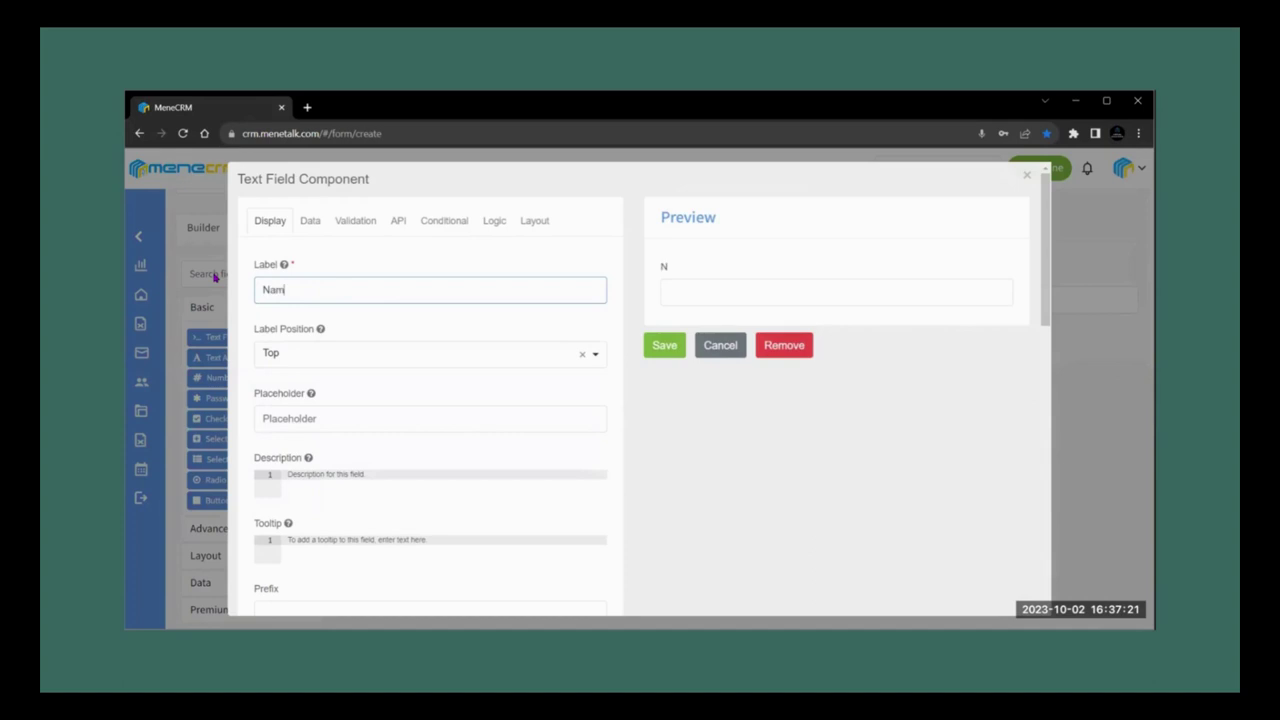
{"action": "left_click", "coordinate": [647, 355]}
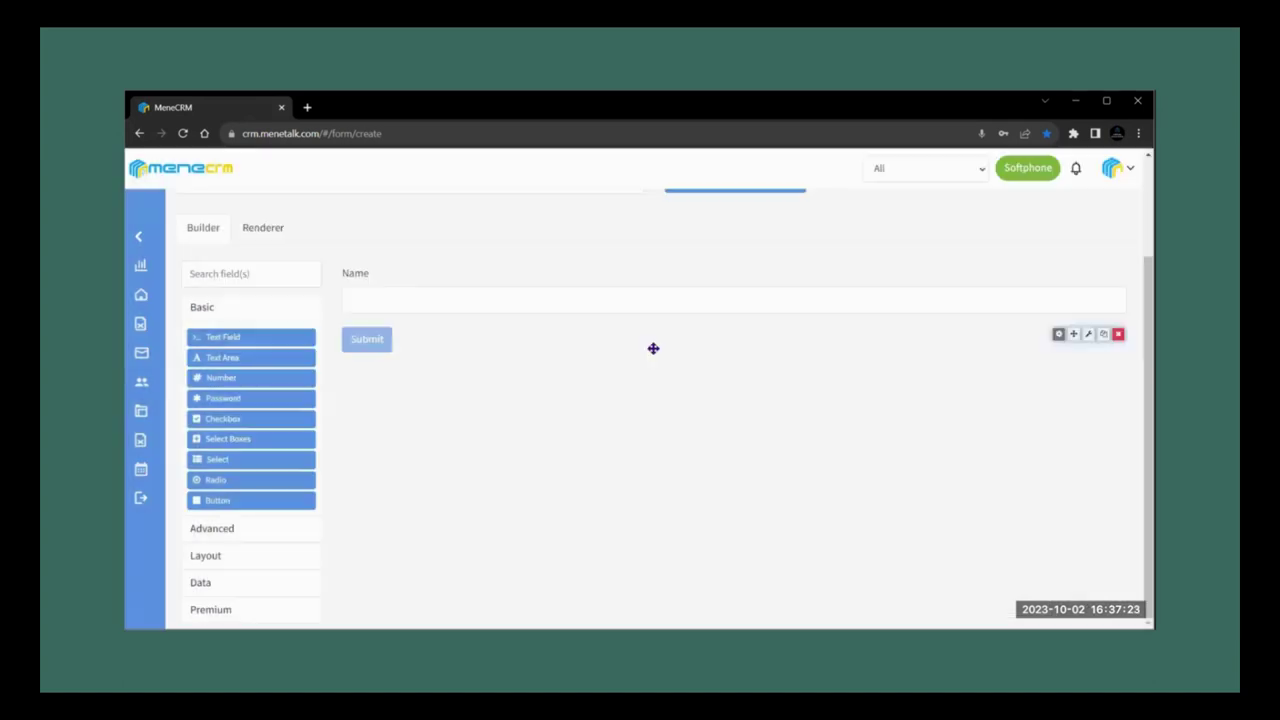
Add a text area labelled Address and a Number field below the Name field, saving both components
{"action": "left_click_drag", "start_coordinate": [210, 357], "coordinate": [366, 337]}
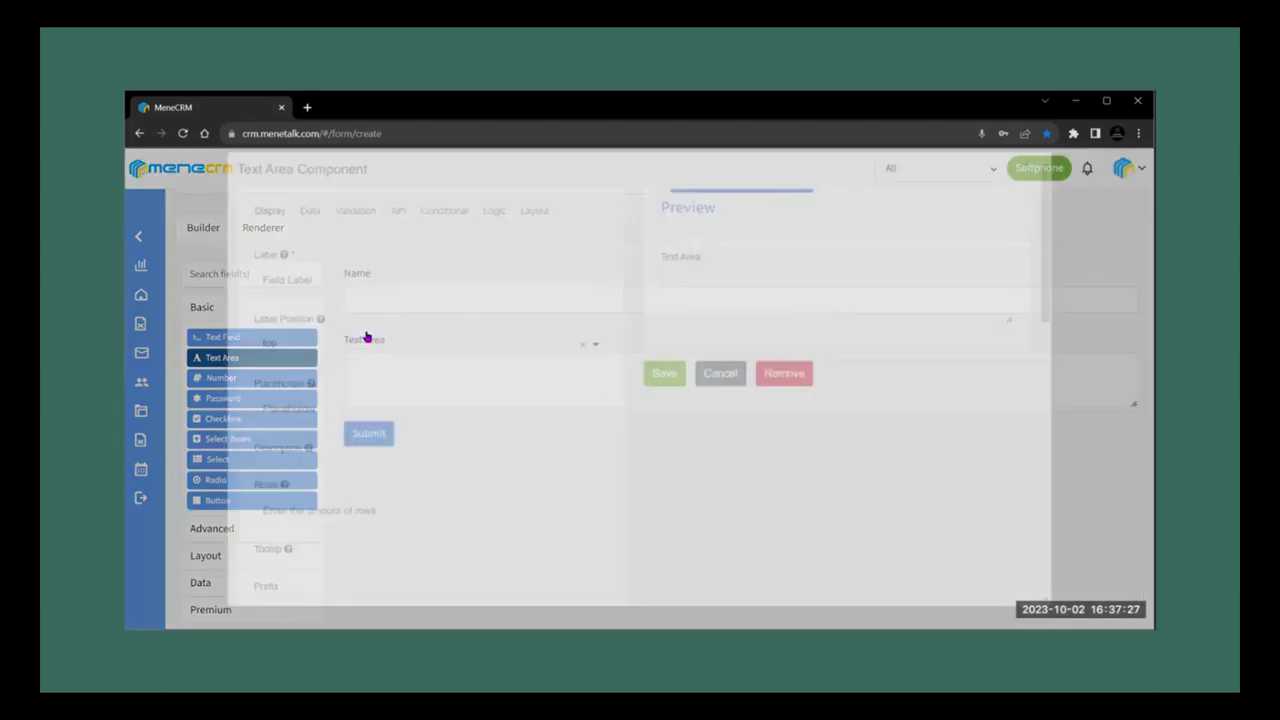
{"action": "triple_click", "coordinate": [314, 286]}
{"action": "type", "text": "Address"}
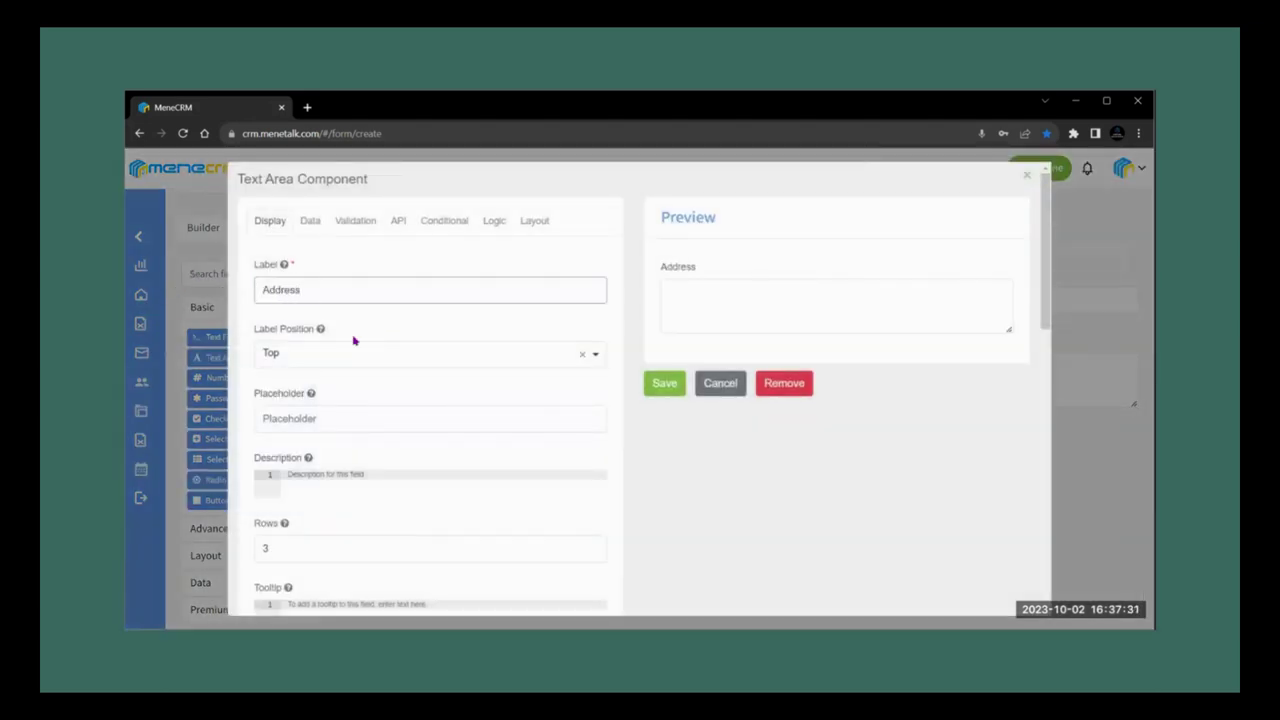
{"action": "left_click", "coordinate": [665, 384]}
{"action": "left_click_drag", "start_coordinate": [240, 384], "coordinate": [408, 412]}
{"action": "left_click", "coordinate": [664, 343]}
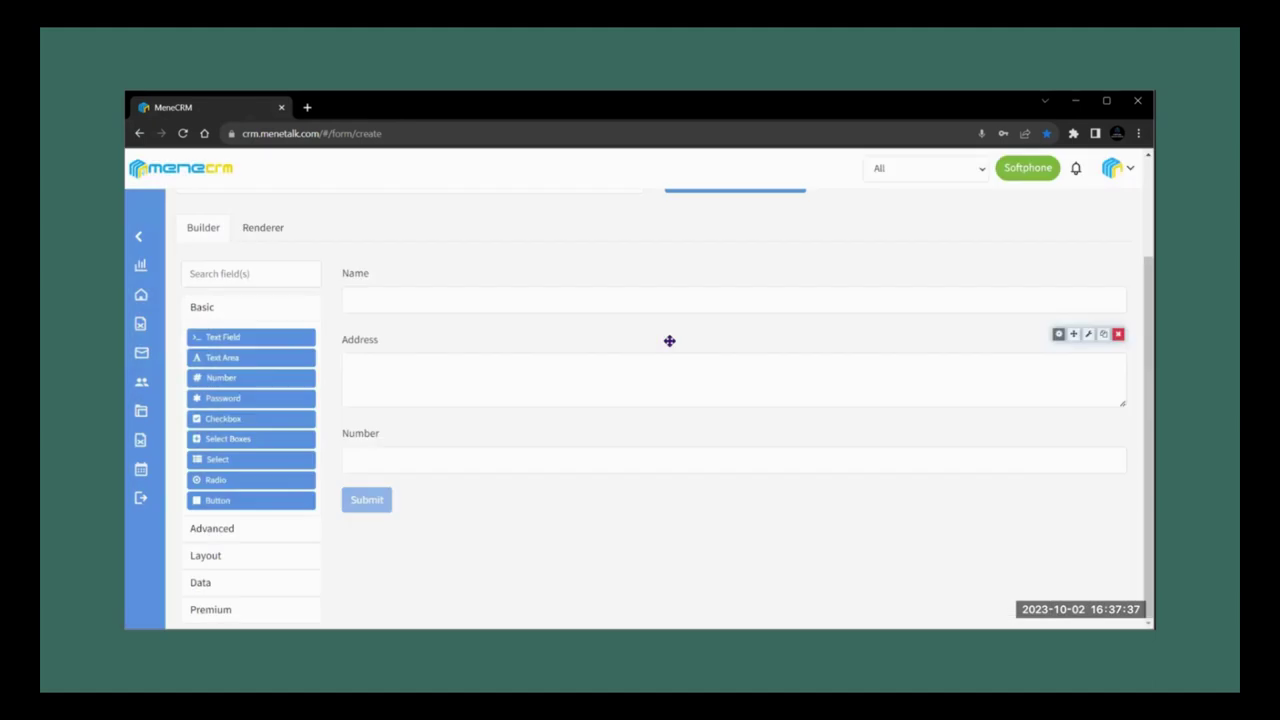
Add Email and Date / Time components from the advanced fields below the Number field, saving both with their default settings
{"action": "left_click", "coordinate": [225, 530]}
{"action": "left_click_drag", "start_coordinate": [200, 366], "coordinate": [360, 492]}
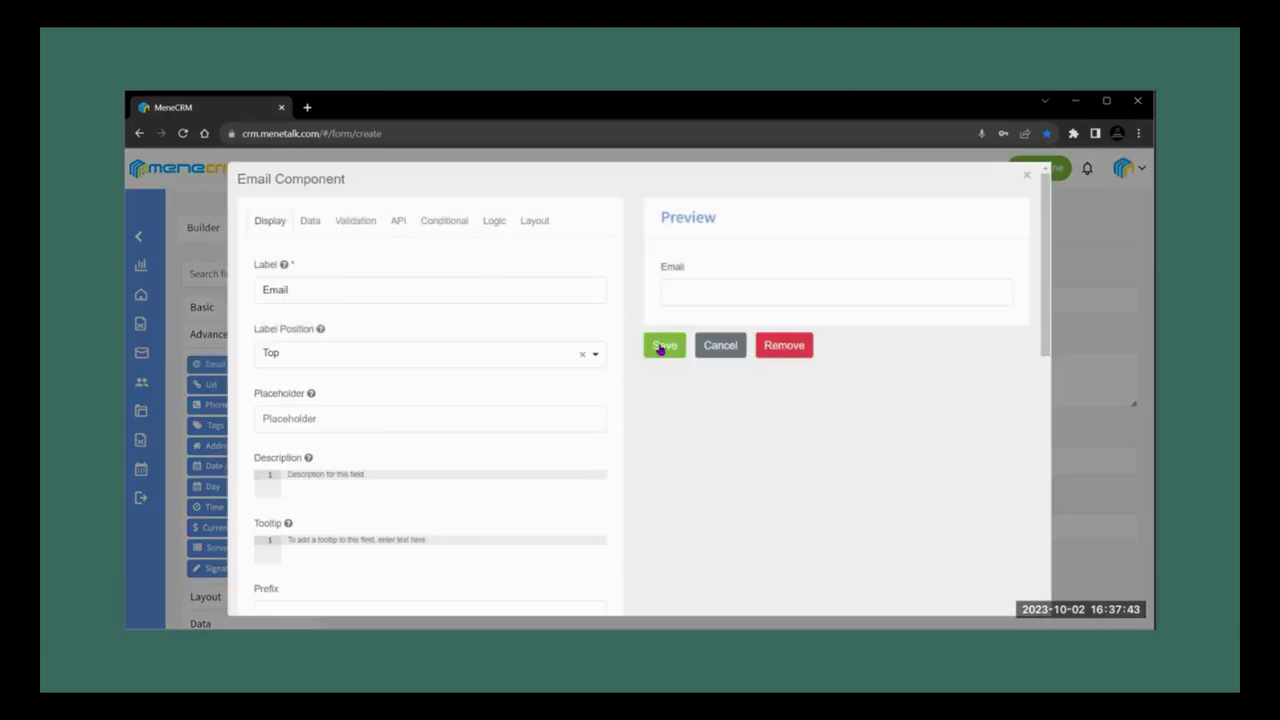
{"action": "left_click", "coordinate": [664, 342]}
{"action": "mouse_move", "coordinate": [220, 466]}
{"action": "left_mouse_down"}
{"action": "mouse_move", "coordinate": [310, 566]}
{"action": "mouse_move", "coordinate": [377, 564]}
{"action": "left_mouse_up"}
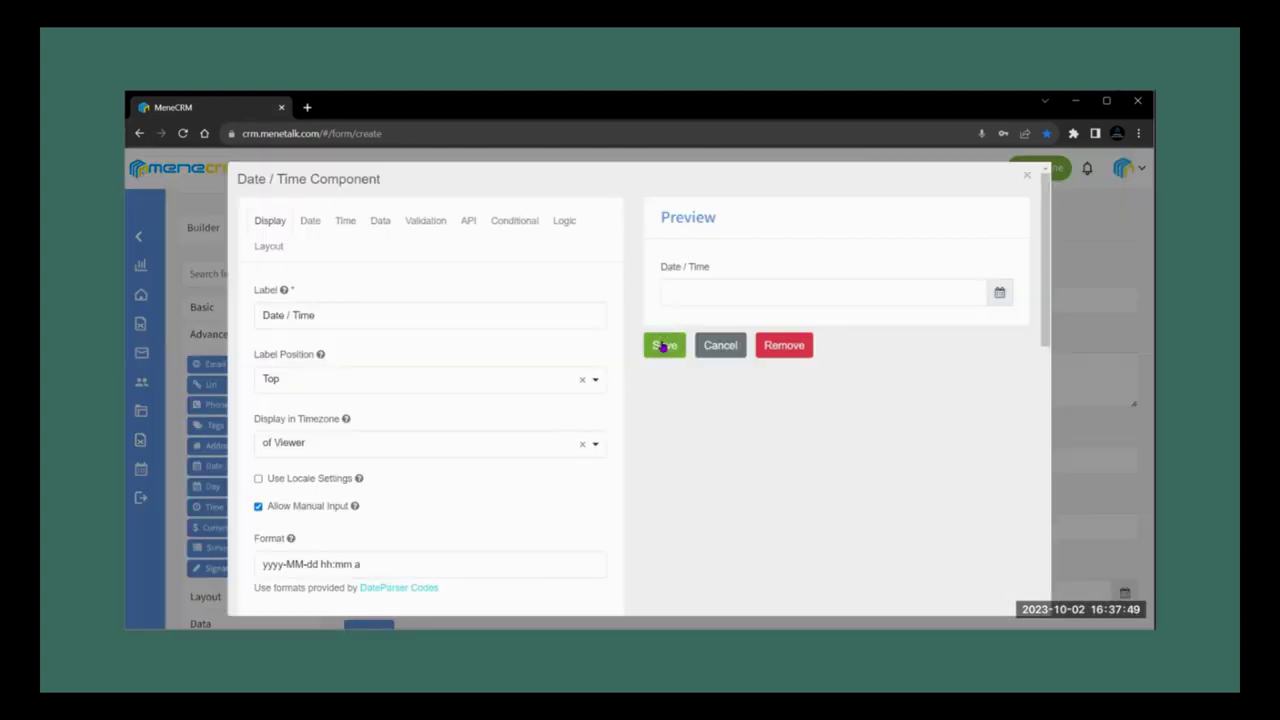
{"action": "left_click", "coordinate": [662, 341]}
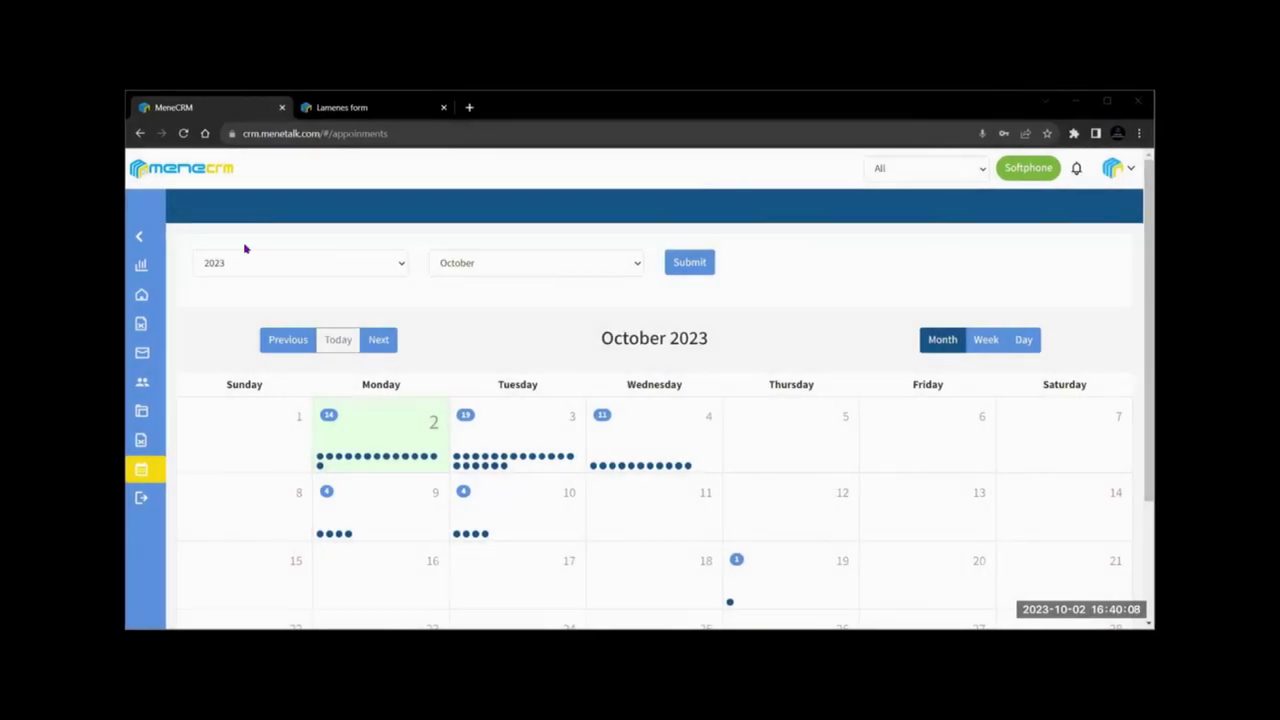
Check the calendar's month choices, open the last appointment listed for 2 October 2023 and review its lead details
{"action": "left_click", "coordinate": [638, 270]}
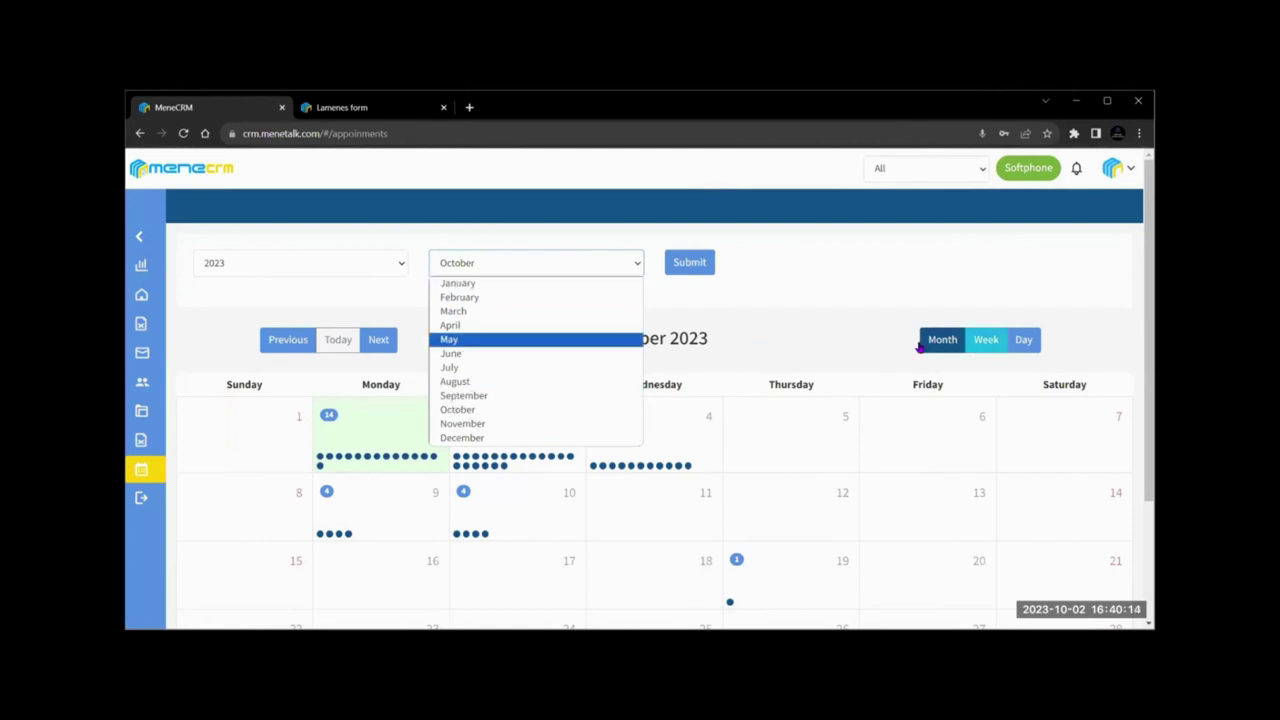
{"action": "left_click", "coordinate": [361, 433]}
{"action": "left_click", "coordinate": [361, 433]}
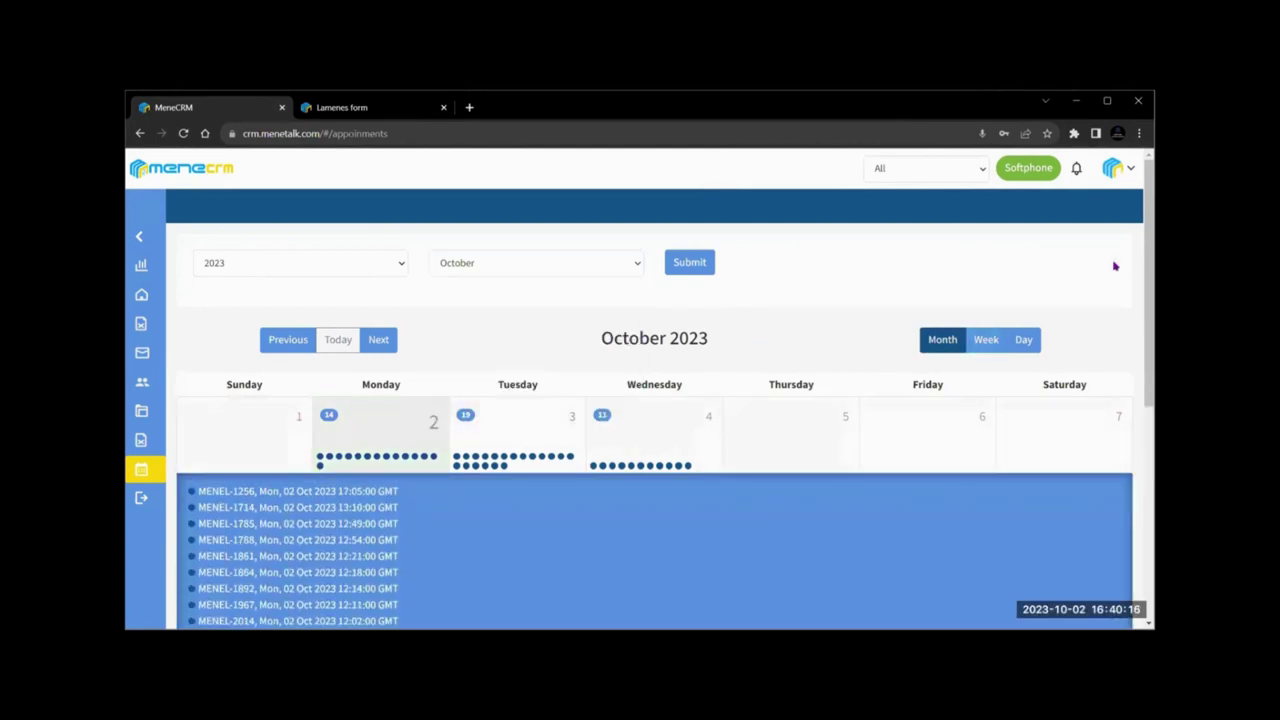
{"action": "scroll", "coordinate": [1138, 352], "scroll_direction": "down", "scroll_amount": 1}
{"action": "scroll", "coordinate": [1135, 400], "scroll_direction": "down", "scroll_amount": 5}
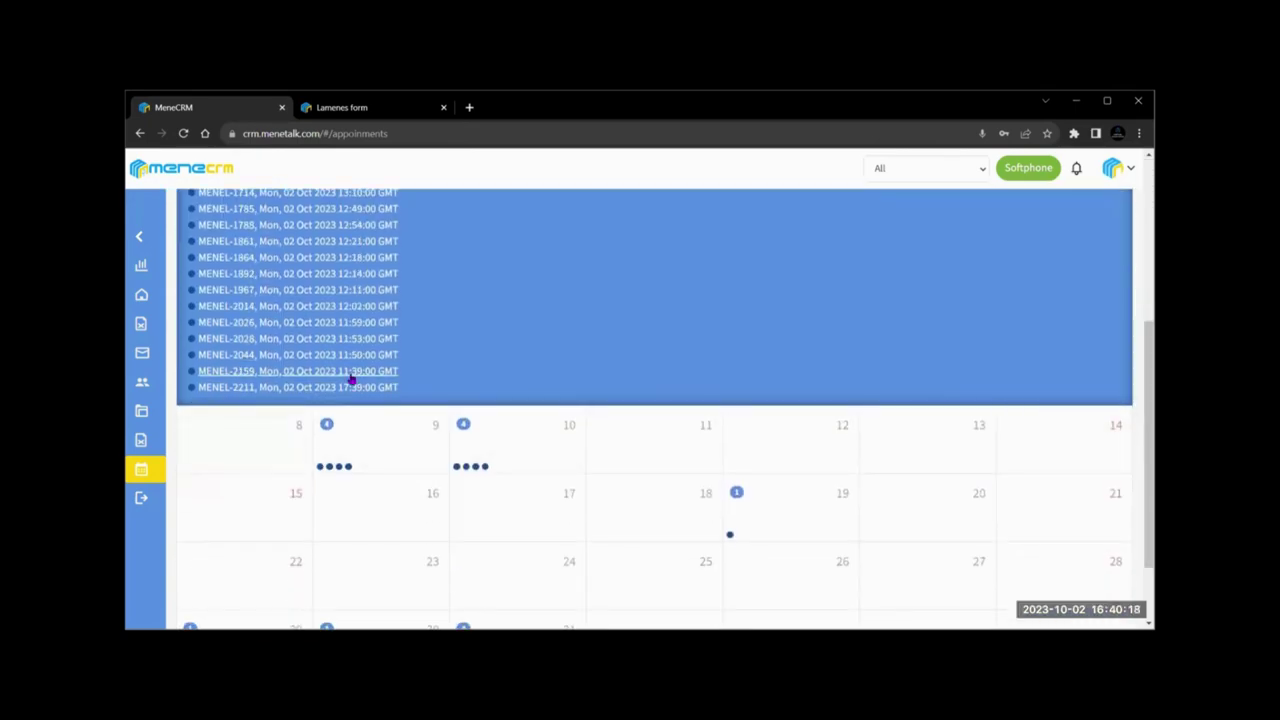
{"action": "left_click", "coordinate": [339, 388]}
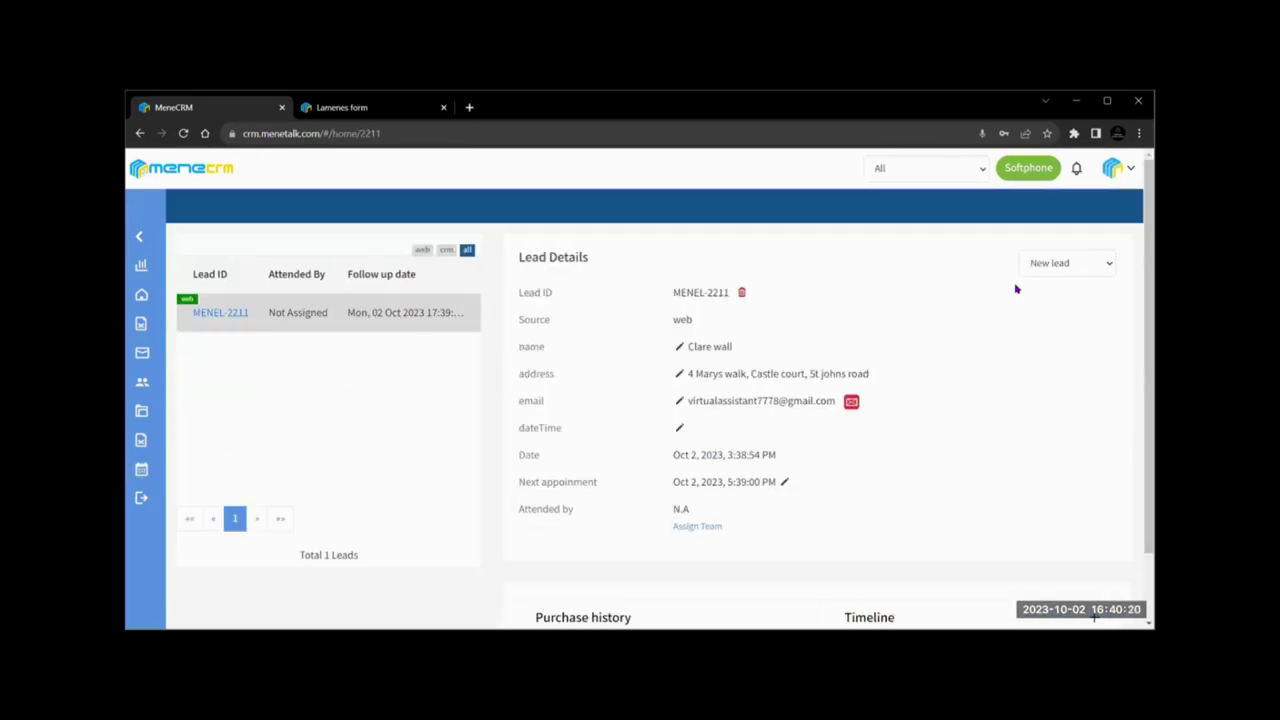
{"action": "left_click_drag", "start_coordinate": [657, 298], "coordinate": [741, 512]}
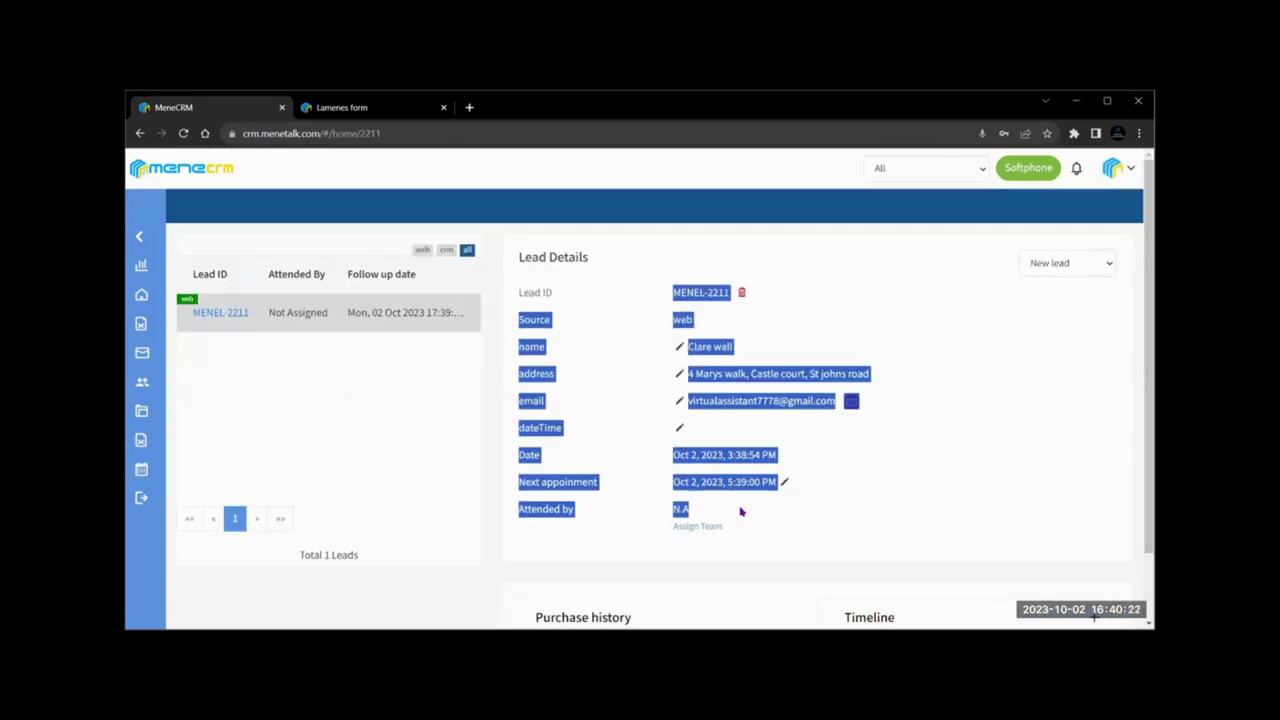
Assign the opened lead to a team member and save the assignment
{"action": "left_click", "coordinate": [829, 523]}
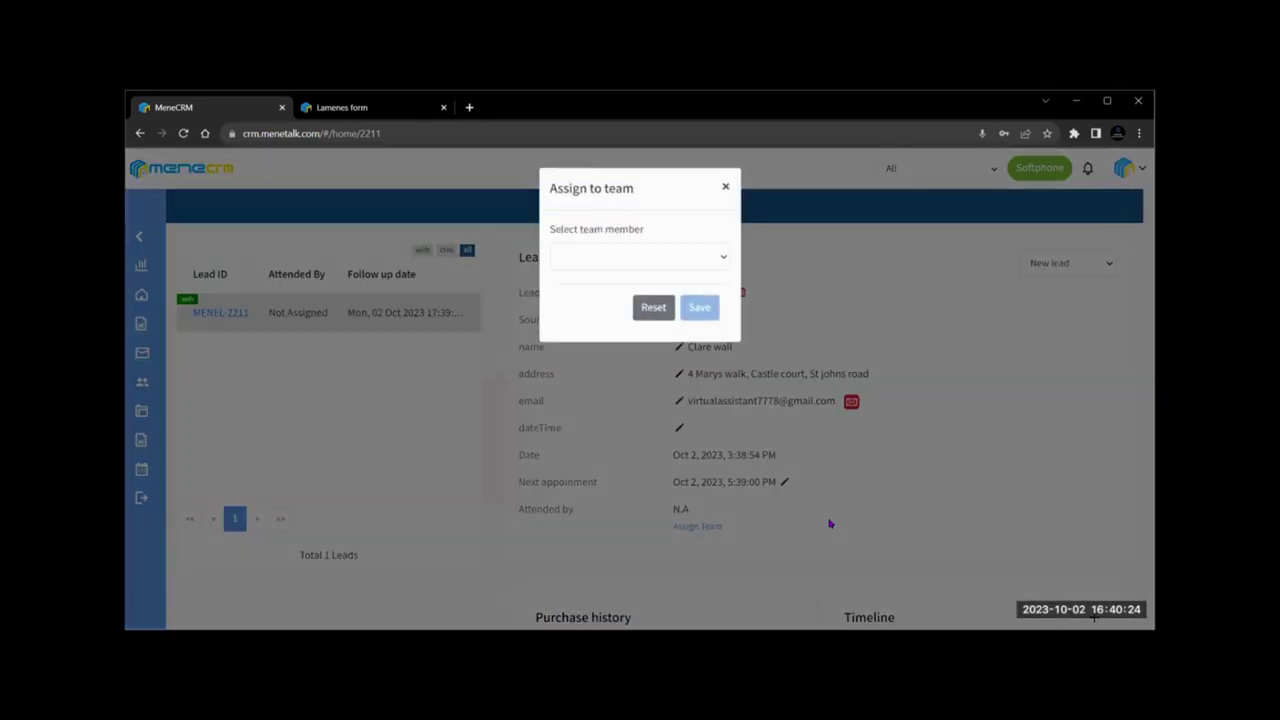
{"action": "left_click", "coordinate": [725, 258]}
{"action": "left_click", "coordinate": [605, 297]}
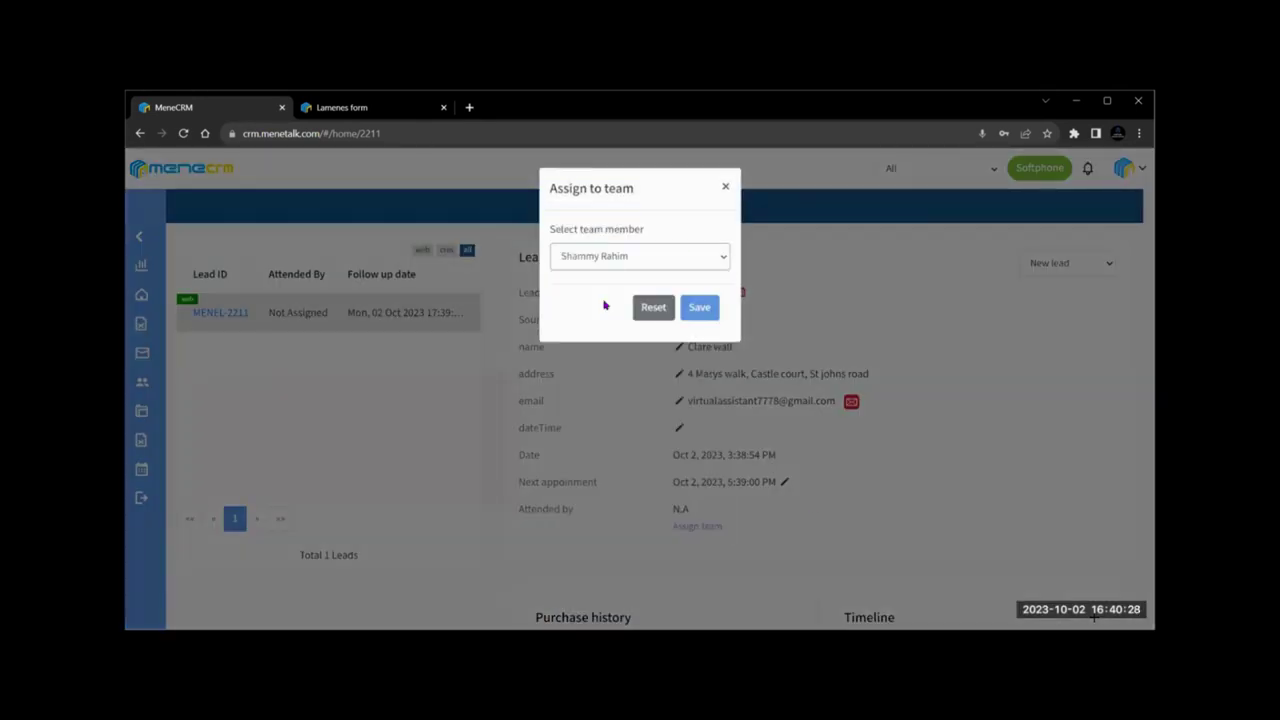
{"action": "left_click", "coordinate": [683, 313]}
{"action": "left_click", "coordinate": [645, 472]}
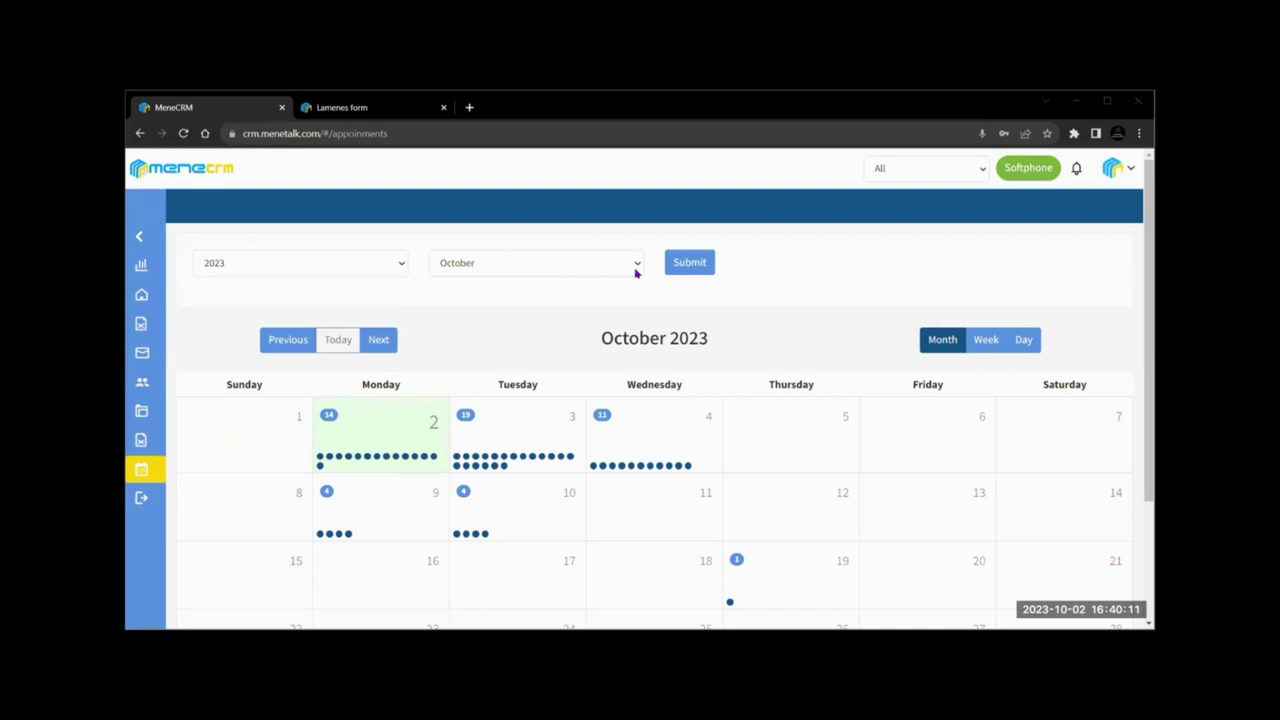
View the month choices in the appointments calendar and look through the appointments listed for 2 October 2023
{"action": "left_click", "coordinate": [553, 273]}
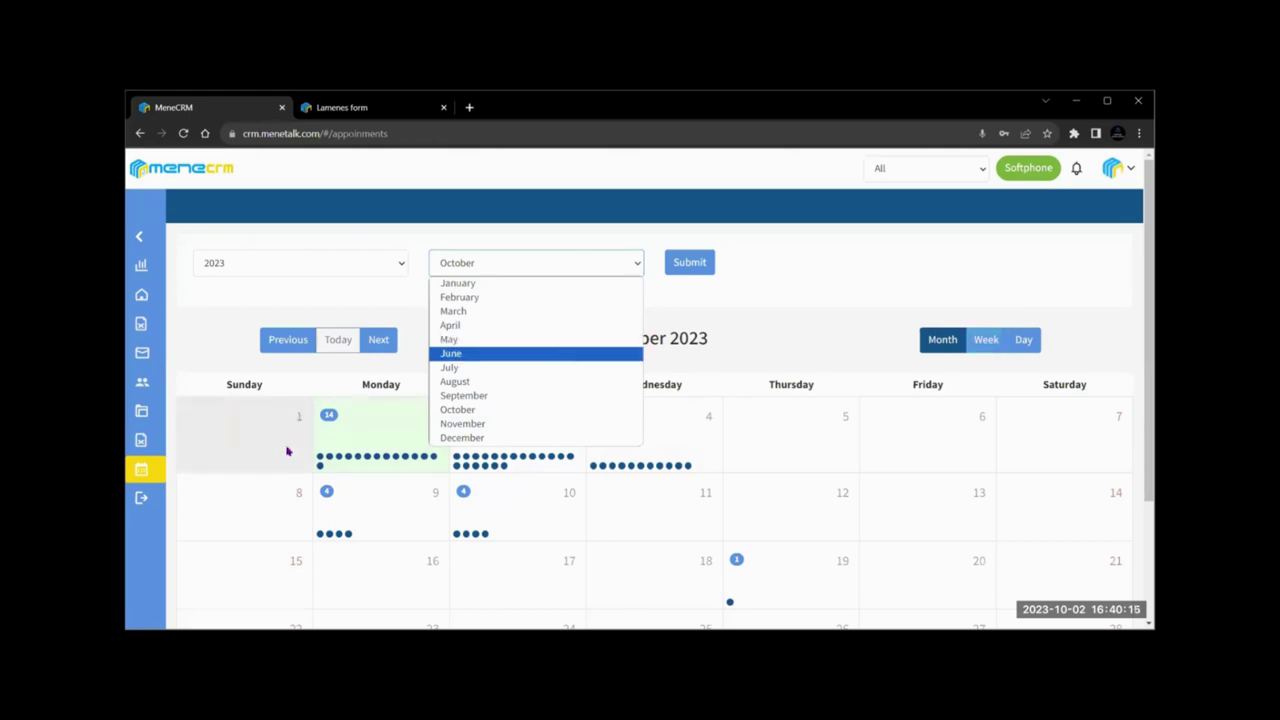
{"action": "left_click", "coordinate": [361, 432]}
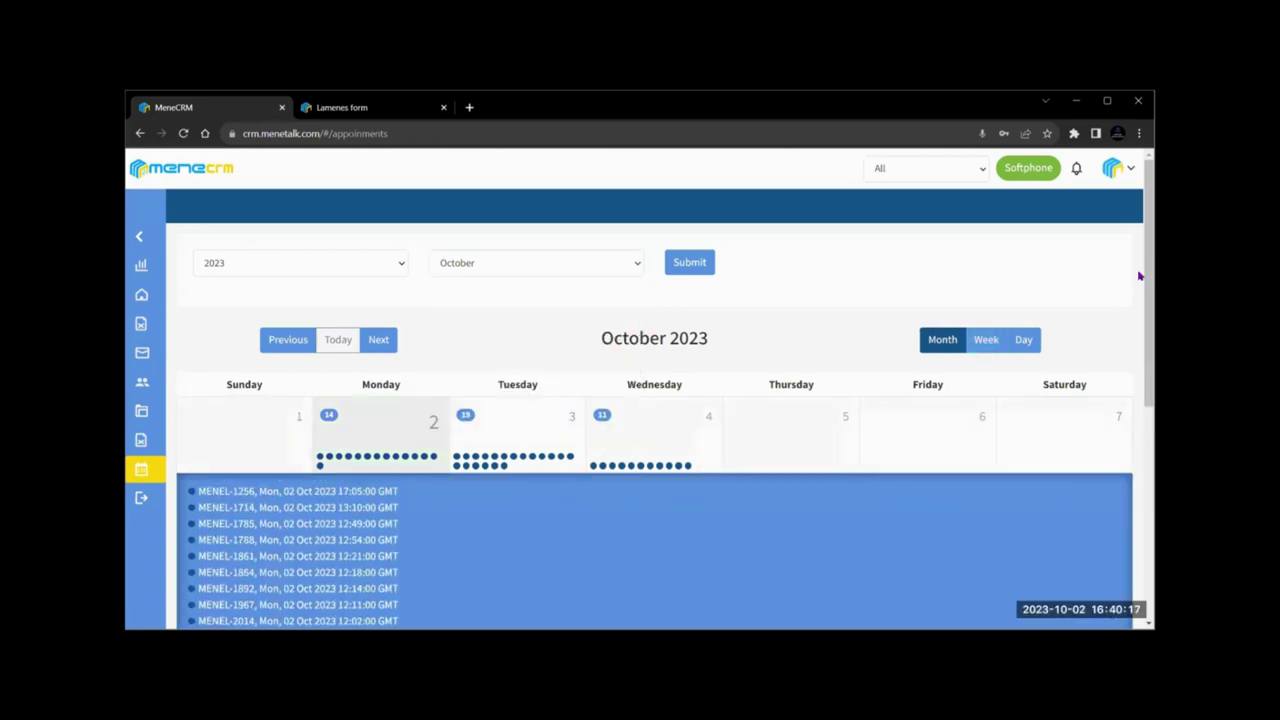
{"action": "scroll", "coordinate": [1138, 289], "scroll_direction": "down", "scroll_amount": 5}
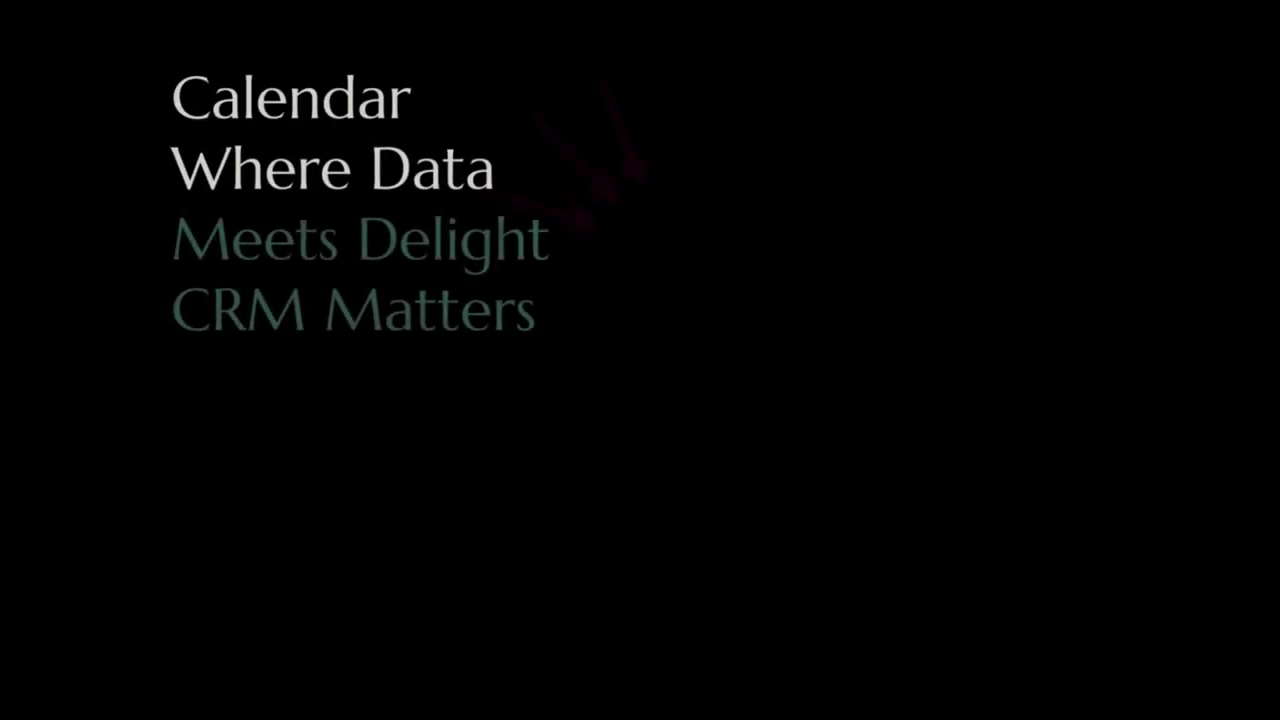